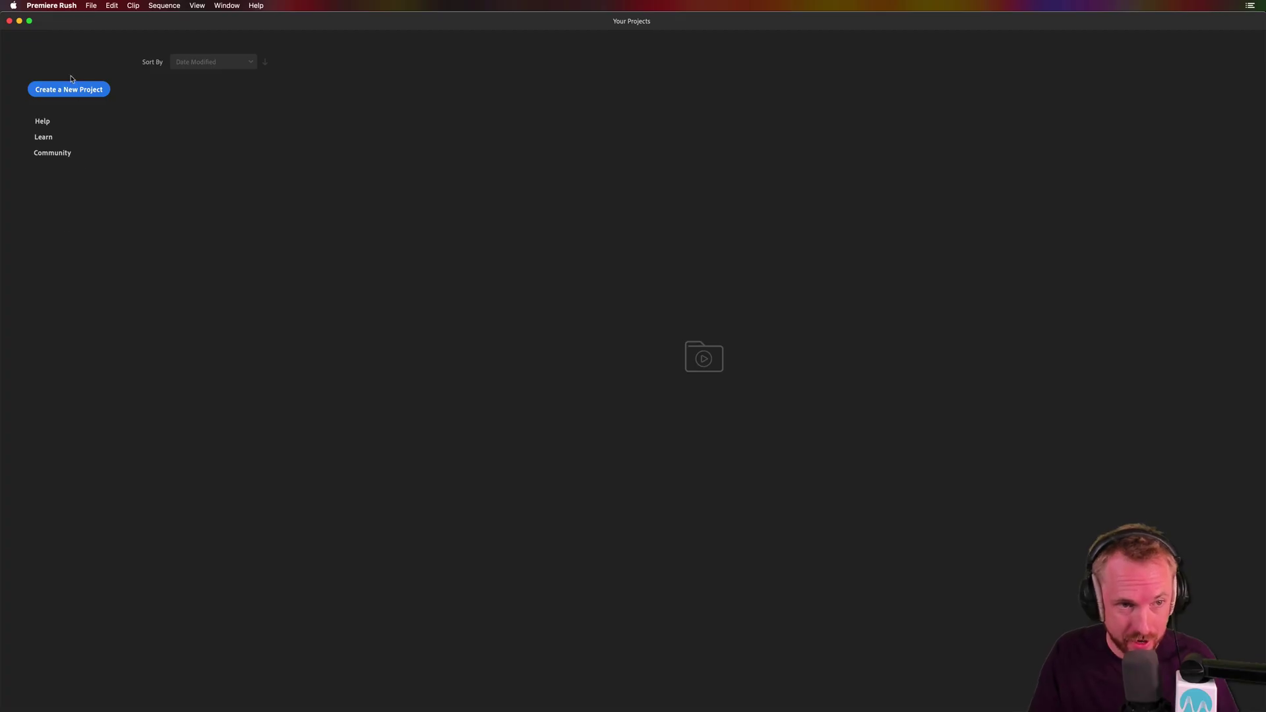
- Create a new project from the Desktop clip C0001, placing it on Sequence 01
{"action": "left_click", "coordinate": [71, 84]}
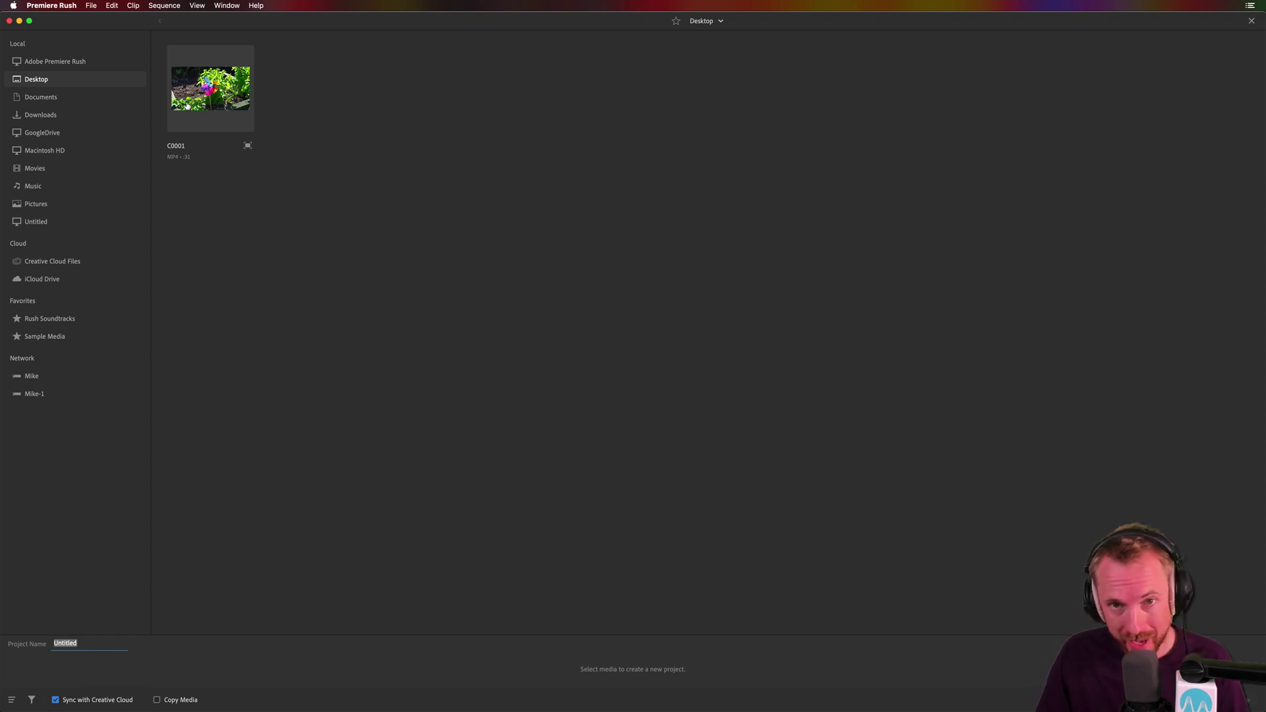
{"action": "left_click", "coordinate": [187, 105]}
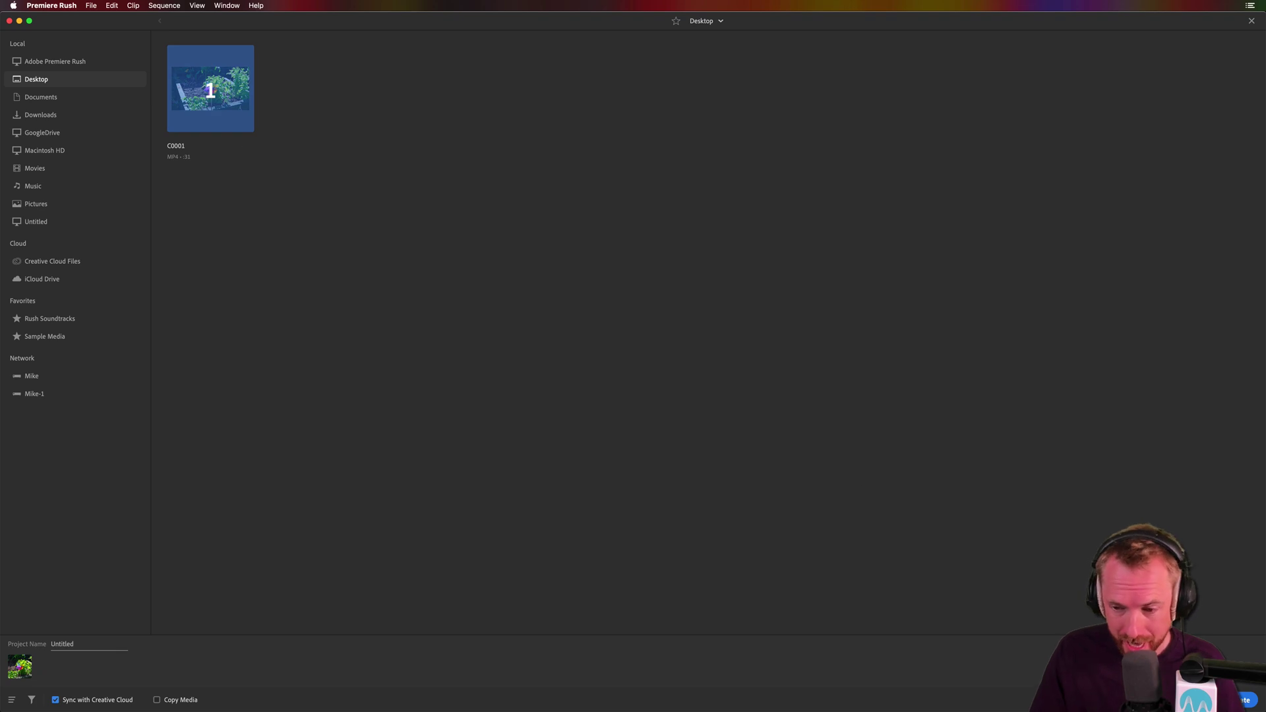
{"action": "left_click", "coordinate": [1244, 699]}
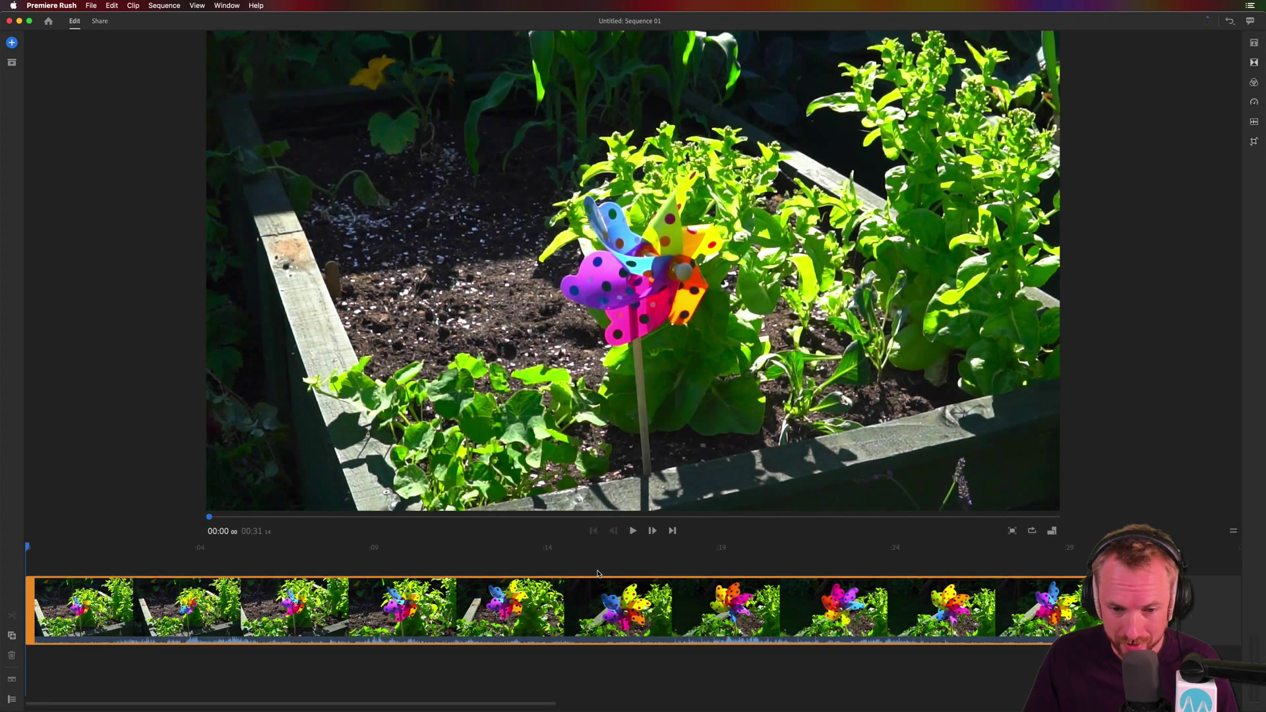
- Scrub to 00:18 in the pinwheel clip, play a few seconds, and return to 00:18
{"action": "left_click_drag", "start_coordinate": [283, 548], "coordinate": [682, 566]}
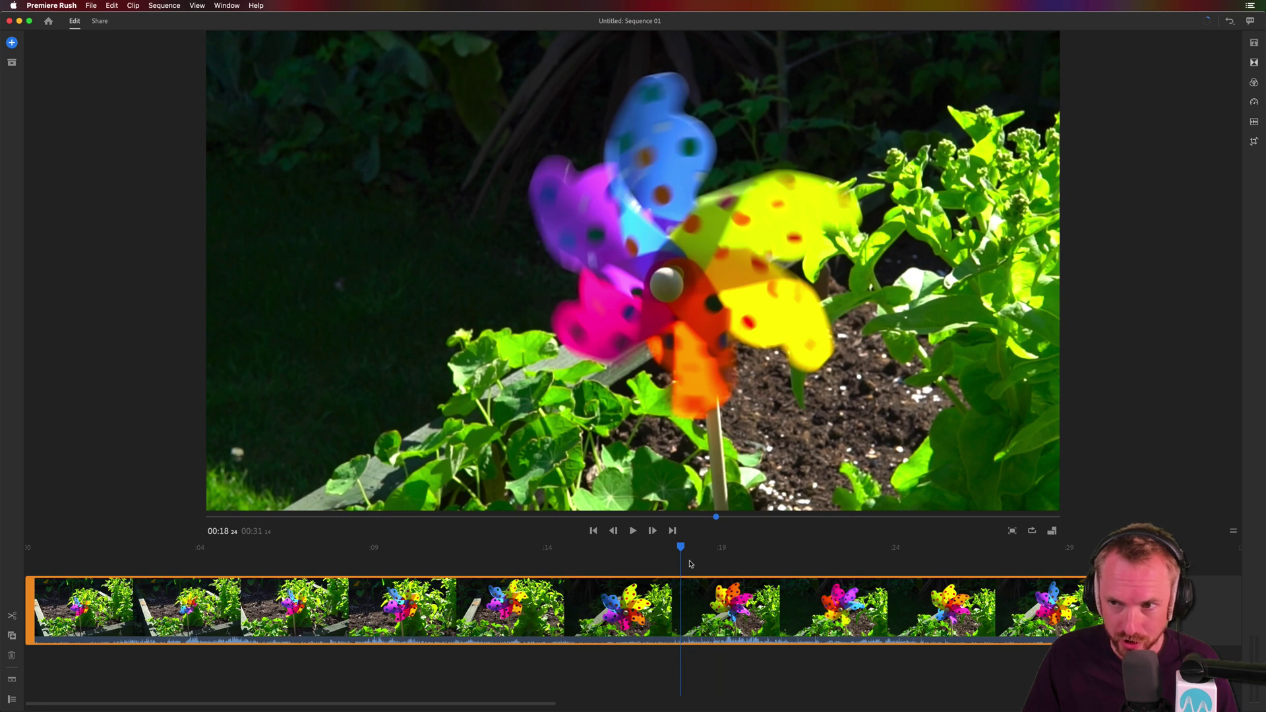
{"action": "key", "text": "space"}
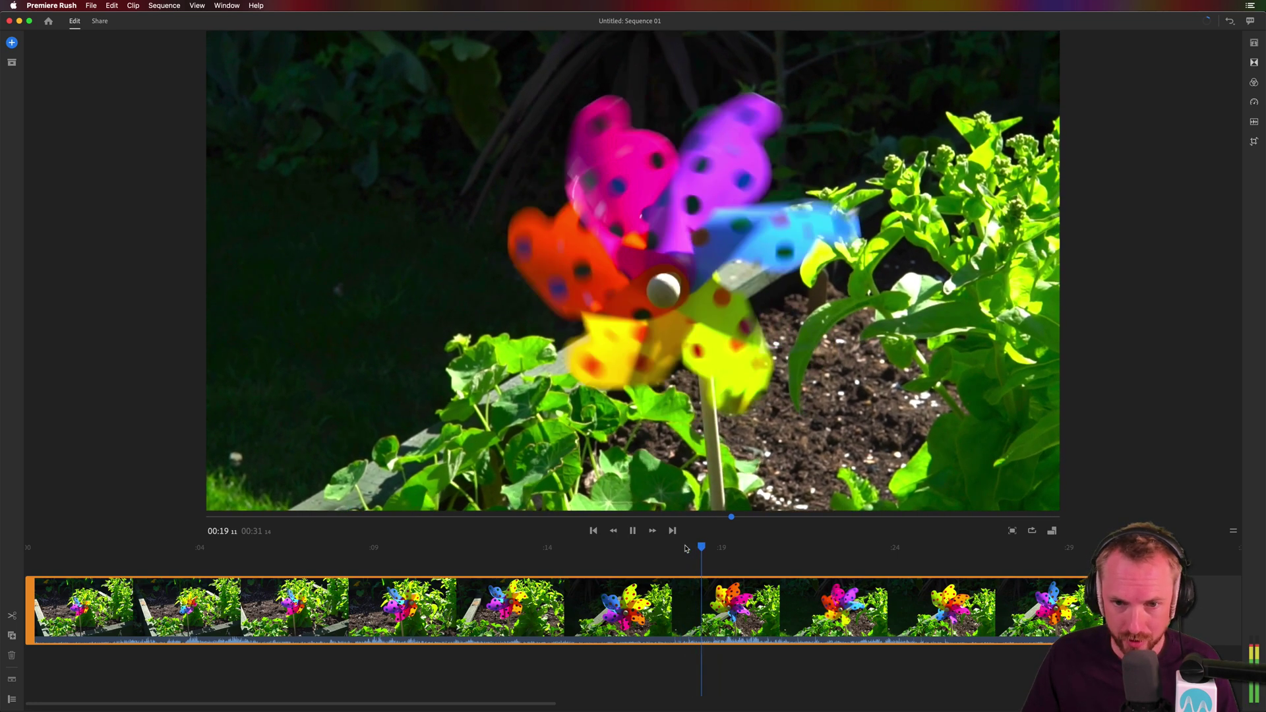
{"action": "key", "text": "space"}
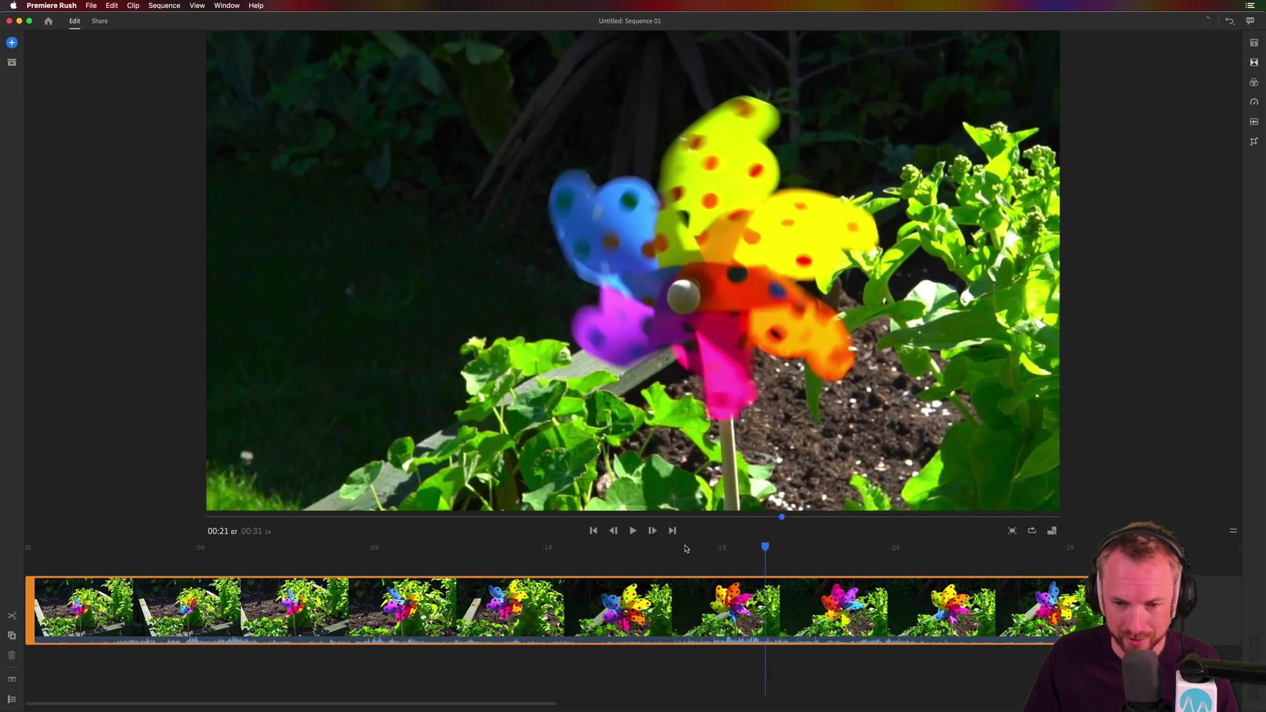
{"action": "left_click", "coordinate": [674, 547]}
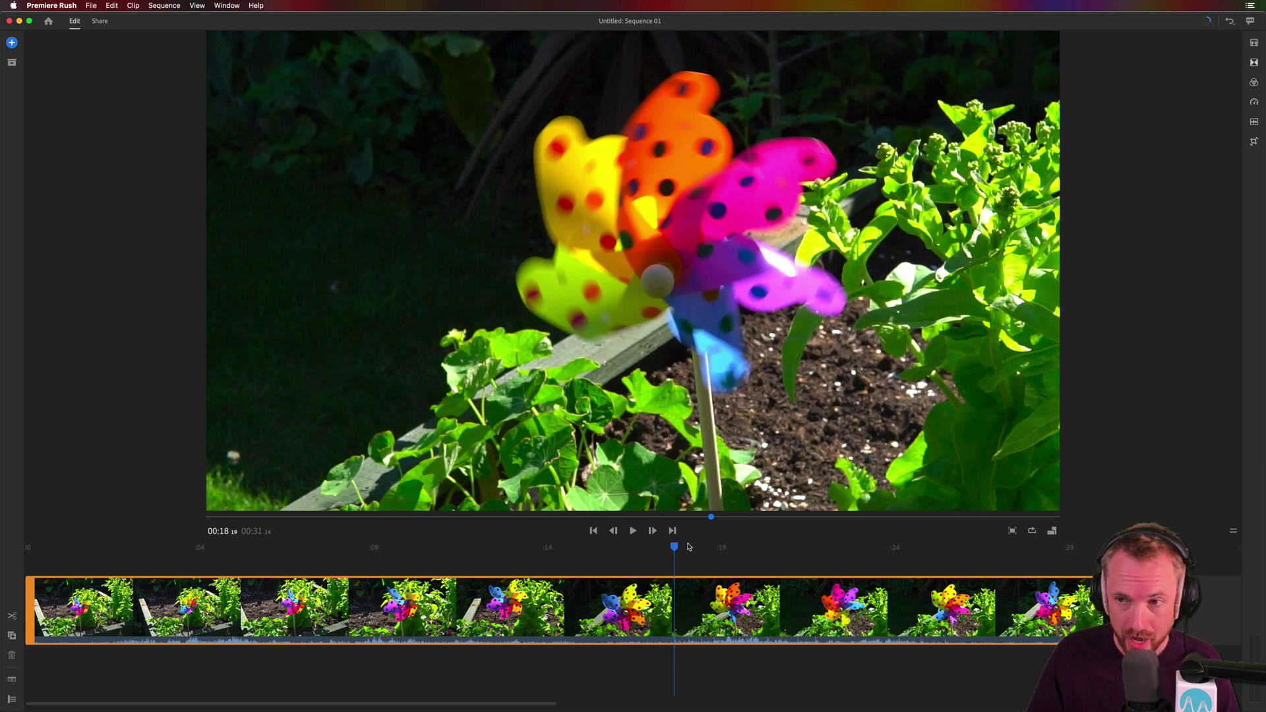
- In the Speed panel, start the speed range on C0001 at the 00:18 mark
{"action": "left_click", "coordinate": [1254, 103]}
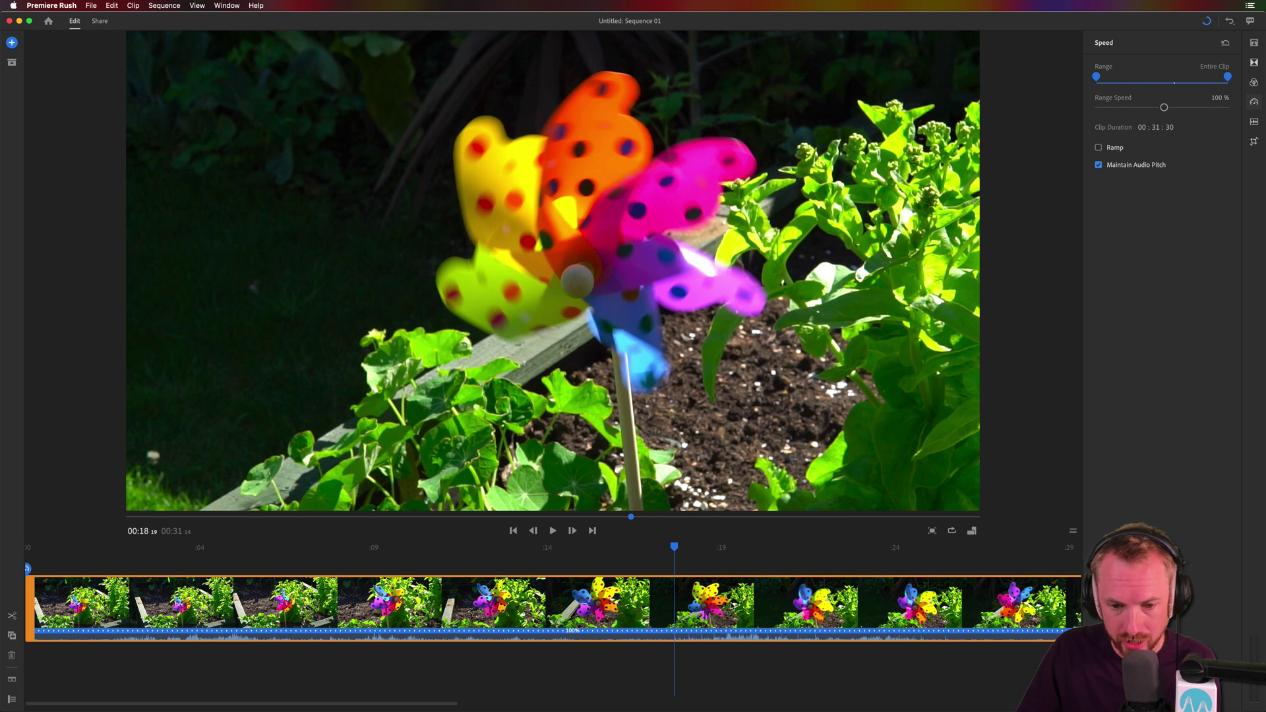
{"action": "key", "text": "super+minus"}
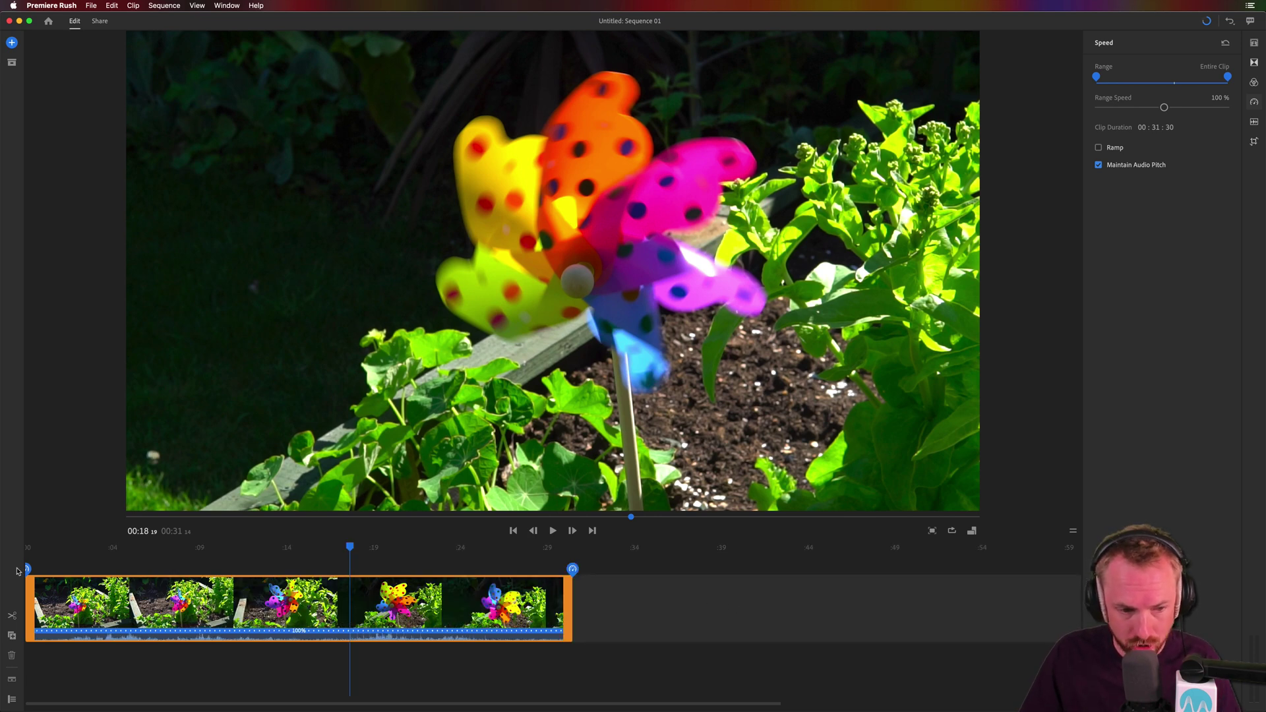
{"action": "left_click_drag", "start_coordinate": [28, 571], "coordinate": [351, 575]}
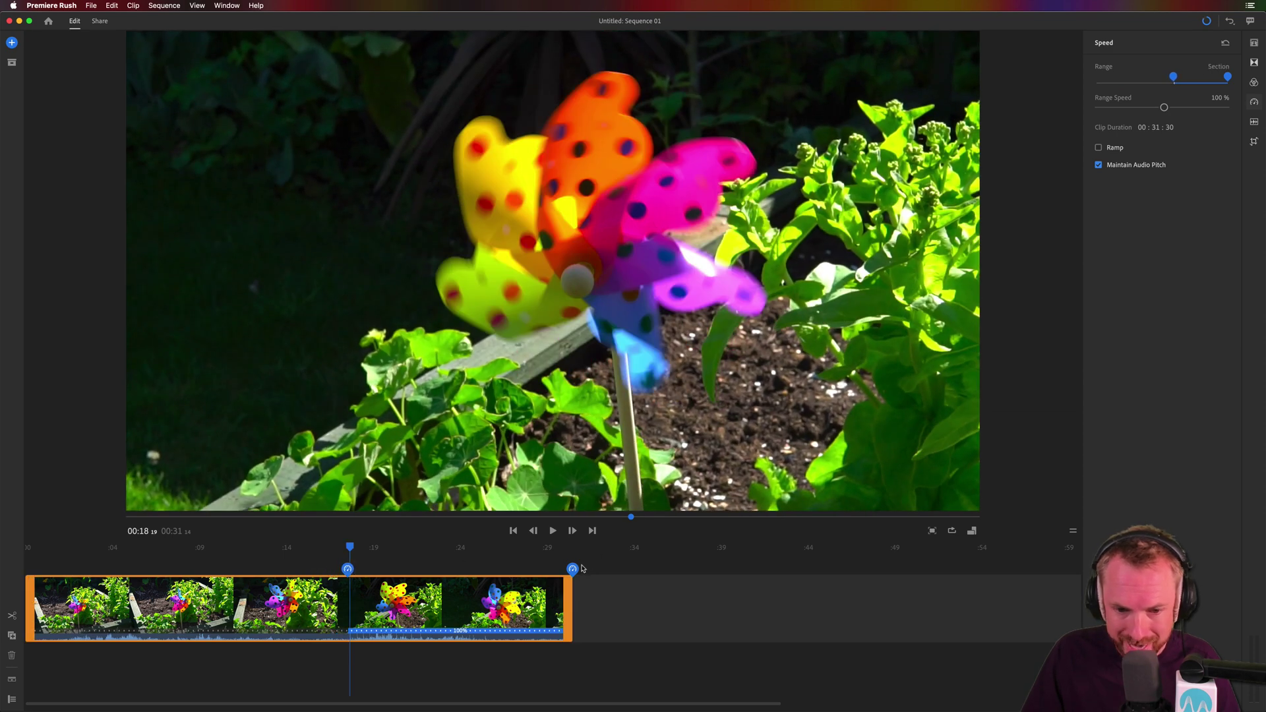
- End the speed range shortly after its 00:18 start and preview the section
{"action": "left_click_drag", "start_coordinate": [573, 569], "coordinate": [377, 569]}
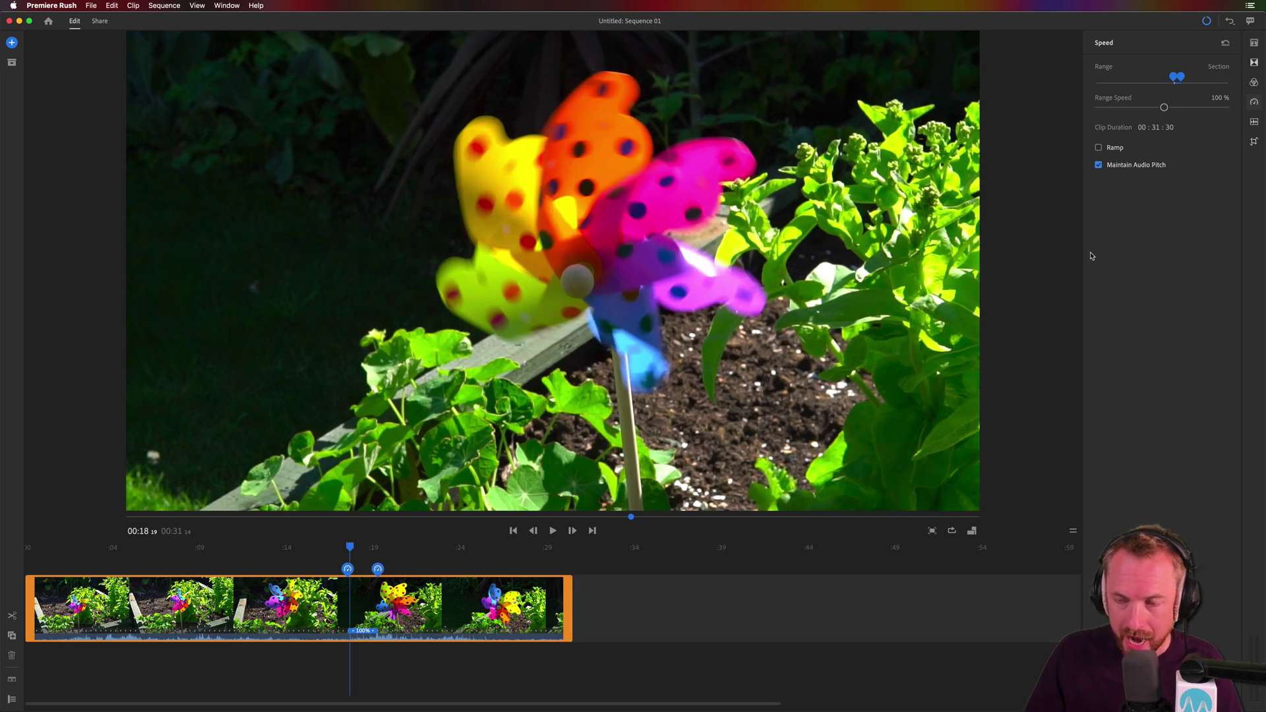
{"action": "key", "text": "space"}
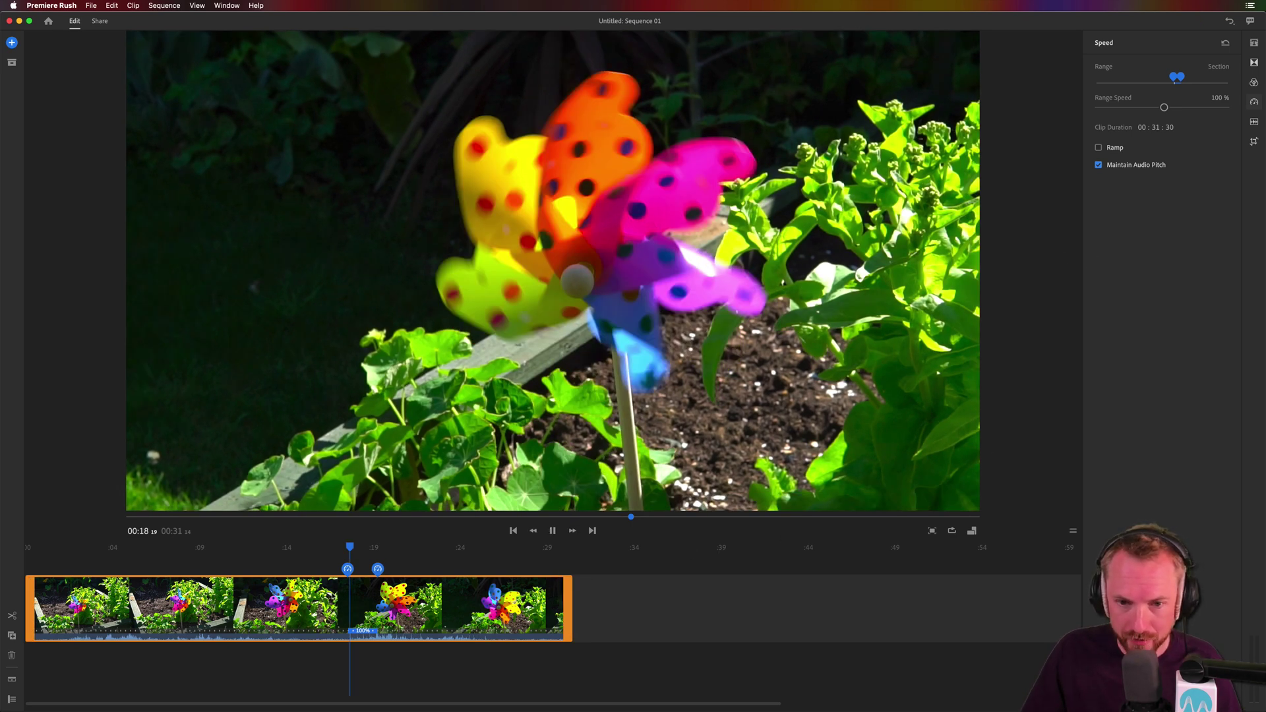
{"action": "key", "text": "space"}
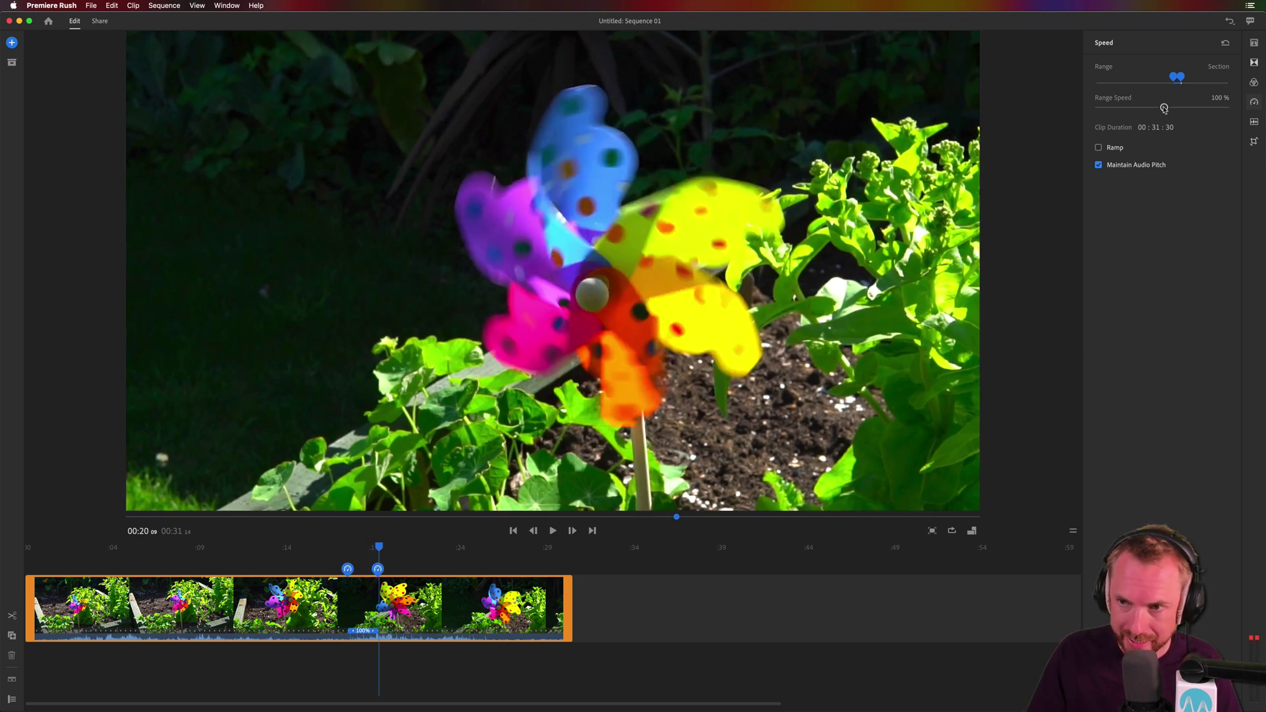
- Set the Range Speed to 20% and play back the slowed section
{"action": "left_click_drag", "start_coordinate": [1164, 109], "coordinate": [1119, 111]}
{"action": "left_click", "coordinate": [334, 554]}
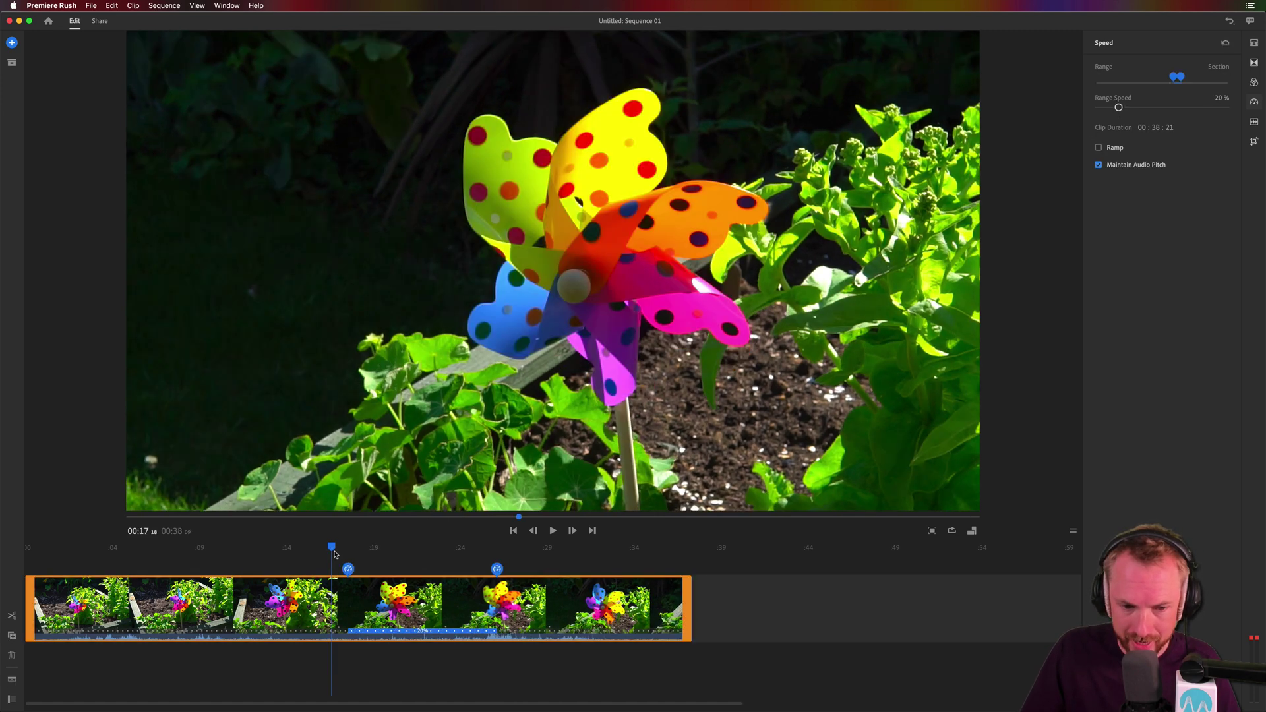
{"action": "key", "text": "space"}
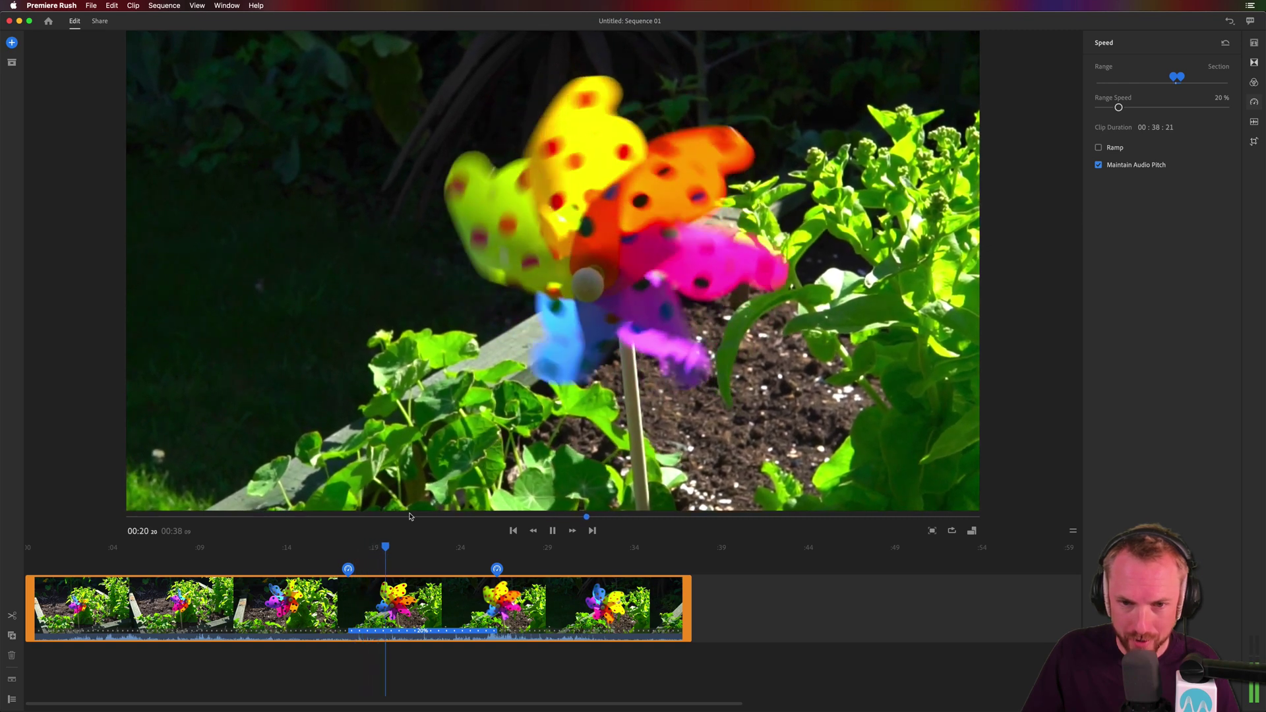
{"action": "key", "text": "space"}
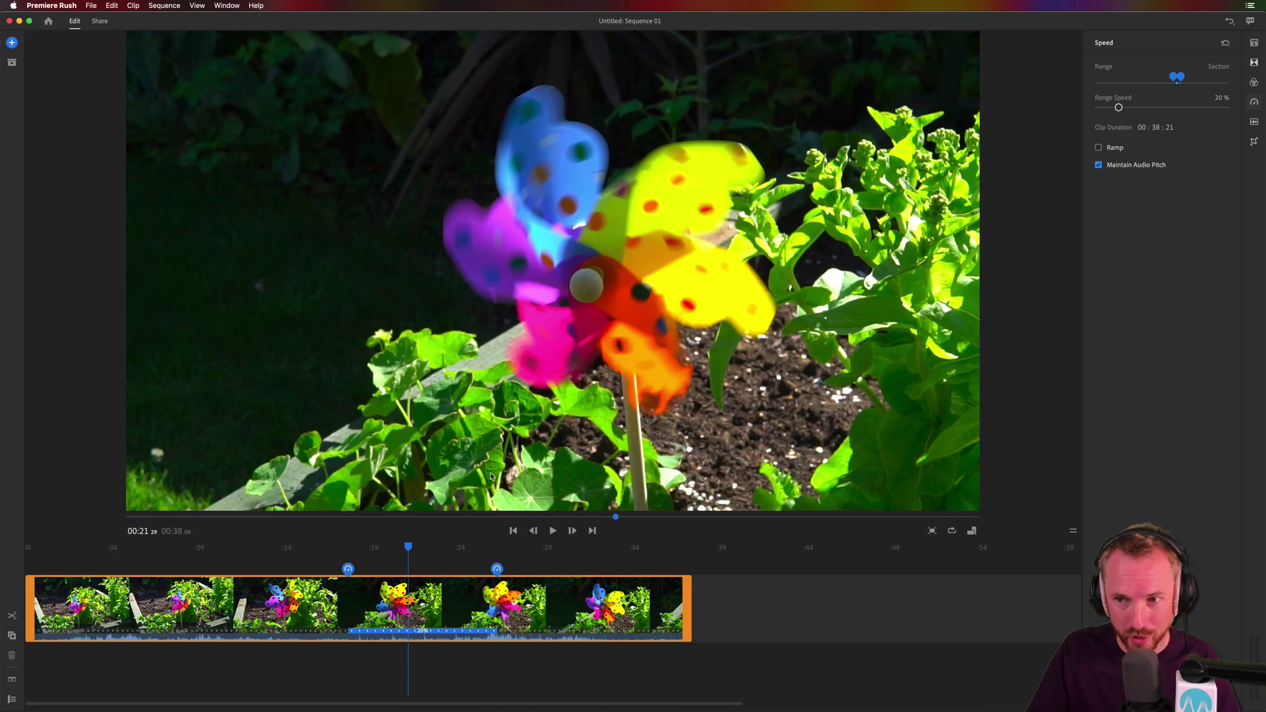
- Turn off audio pitch preservation and replay the slowed section from 00:18
{"action": "left_click", "coordinate": [1121, 168]}
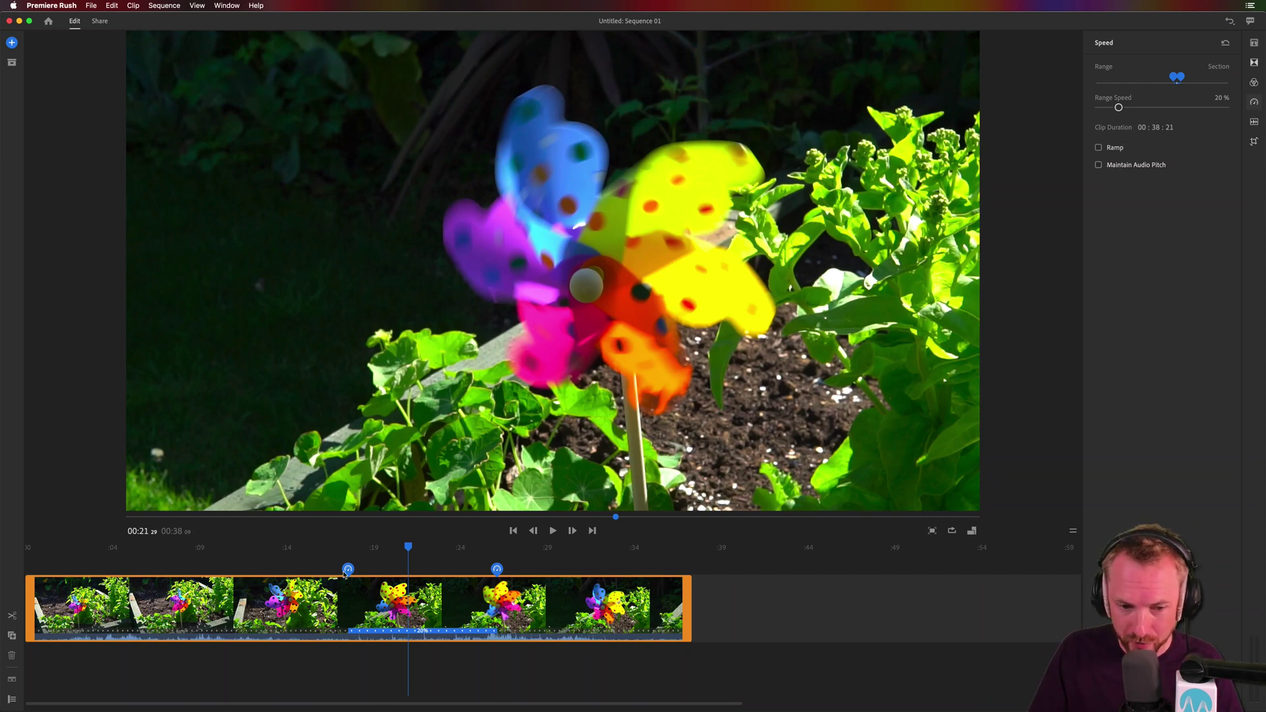
{"action": "left_click", "coordinate": [340, 547]}
{"action": "key", "text": "space"}
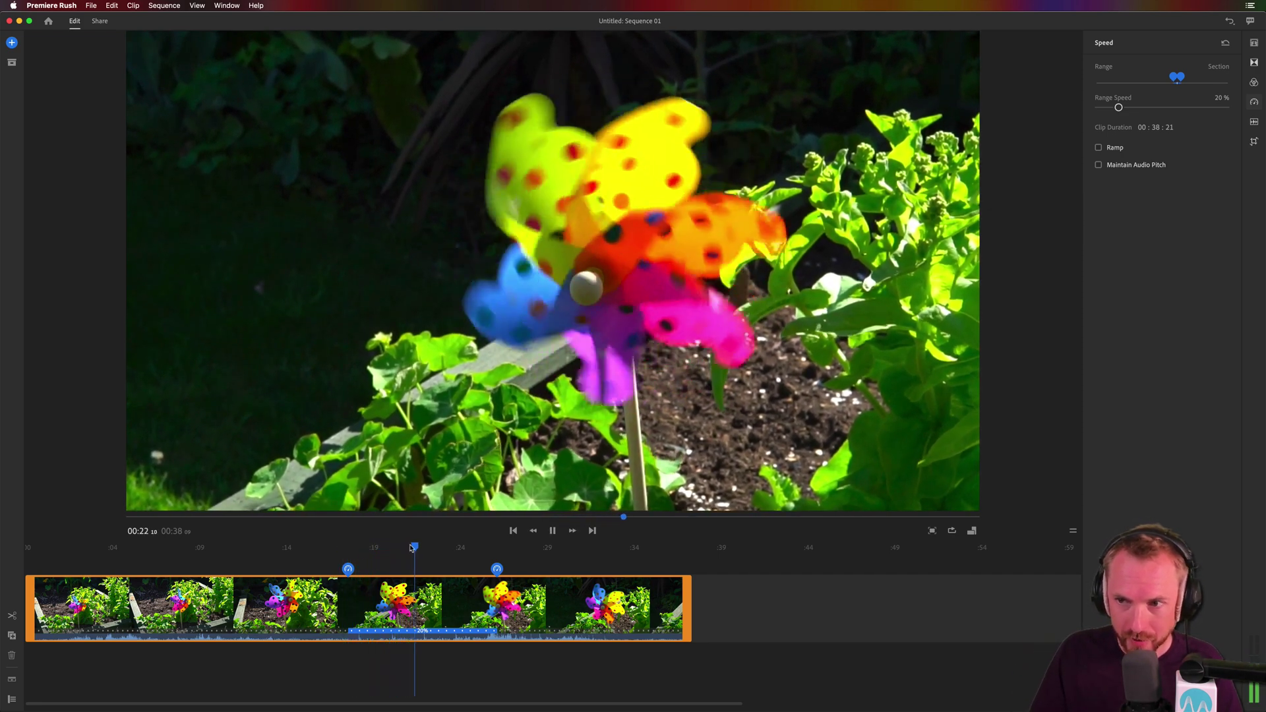
{"action": "key", "text": "space"}
- Raise the section's Range Speed to 47% and replay it from about 00:18
{"action": "left_click_drag", "start_coordinate": [1118, 108], "coordinate": [1142, 108]}
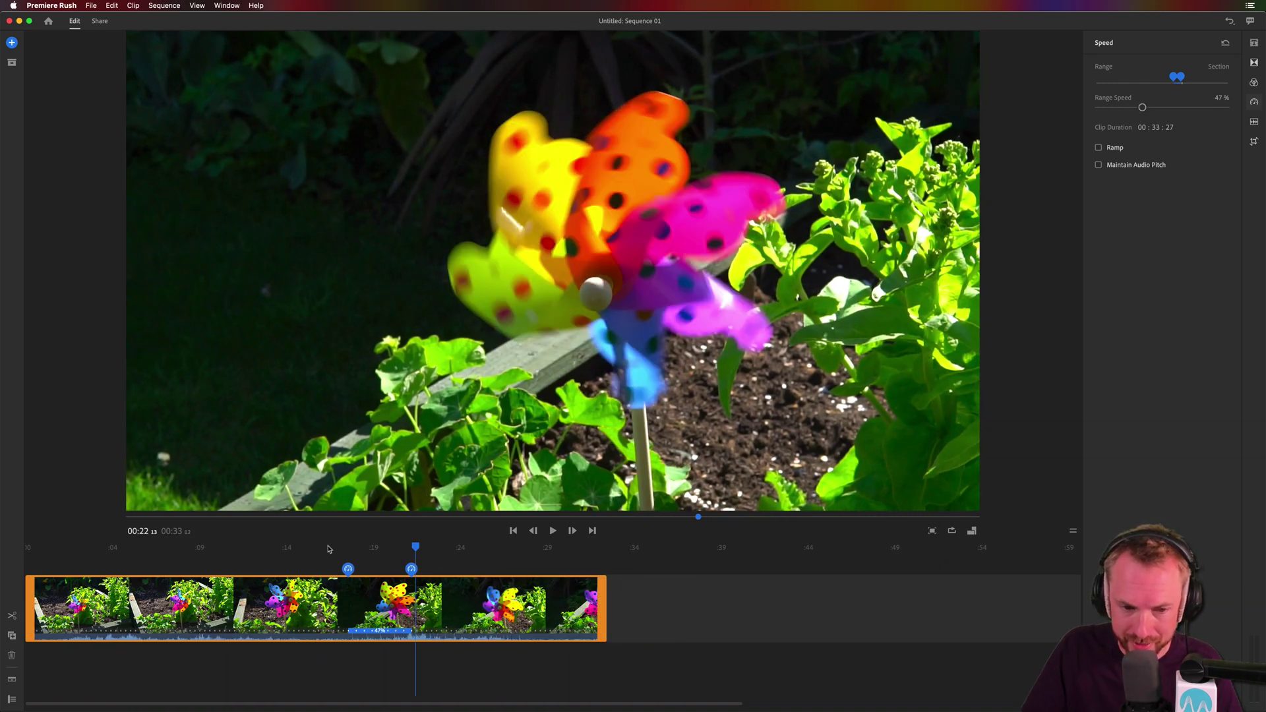
{"action": "left_click", "coordinate": [349, 548]}
{"action": "key", "text": "space"}
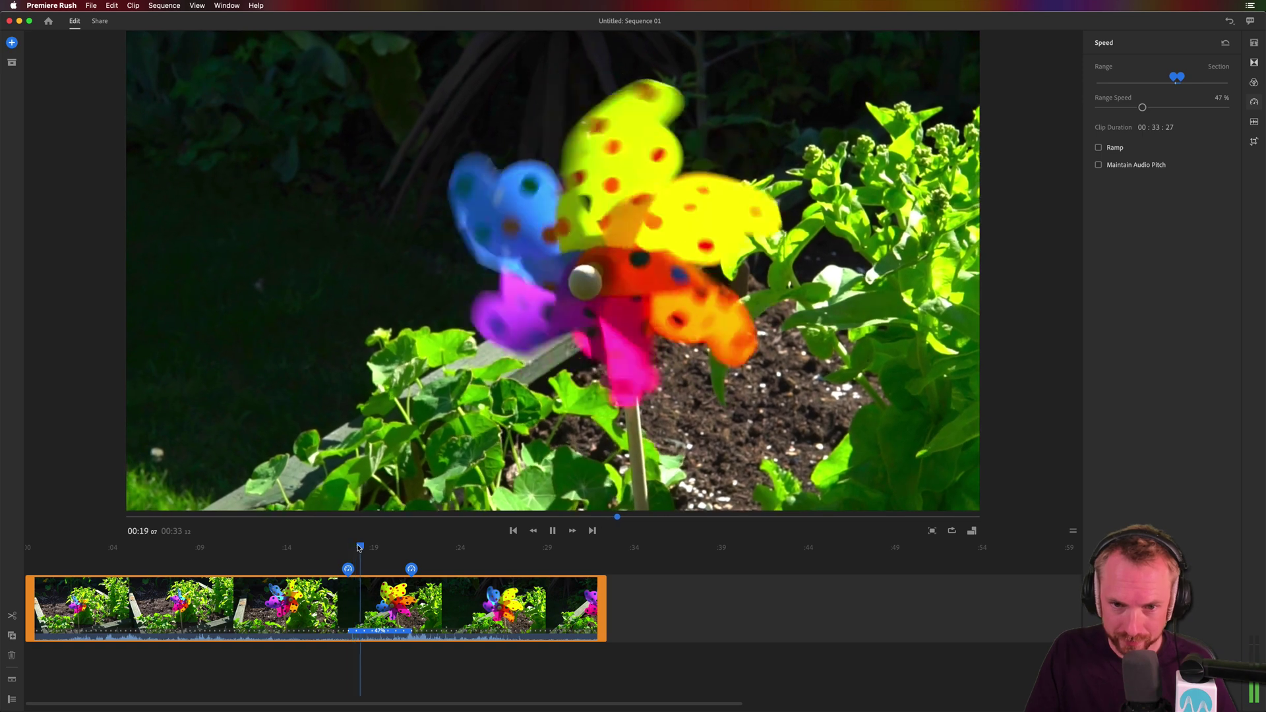
{"action": "key", "text": "space"}
- Drop the Range Speed back to 20% and preview the slowed section
{"action": "left_click_drag", "start_coordinate": [1148, 111], "coordinate": [1119, 113]}
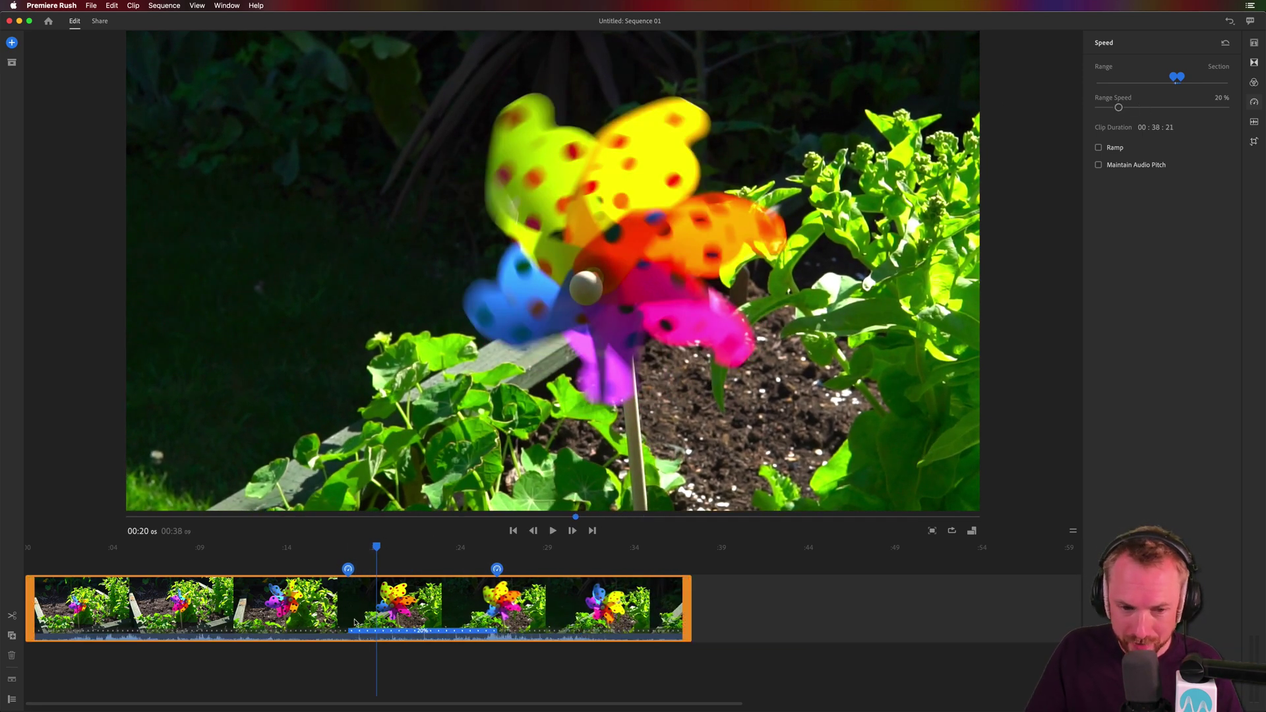
{"action": "left_click", "coordinate": [338, 546]}
{"action": "key", "text": "space"}
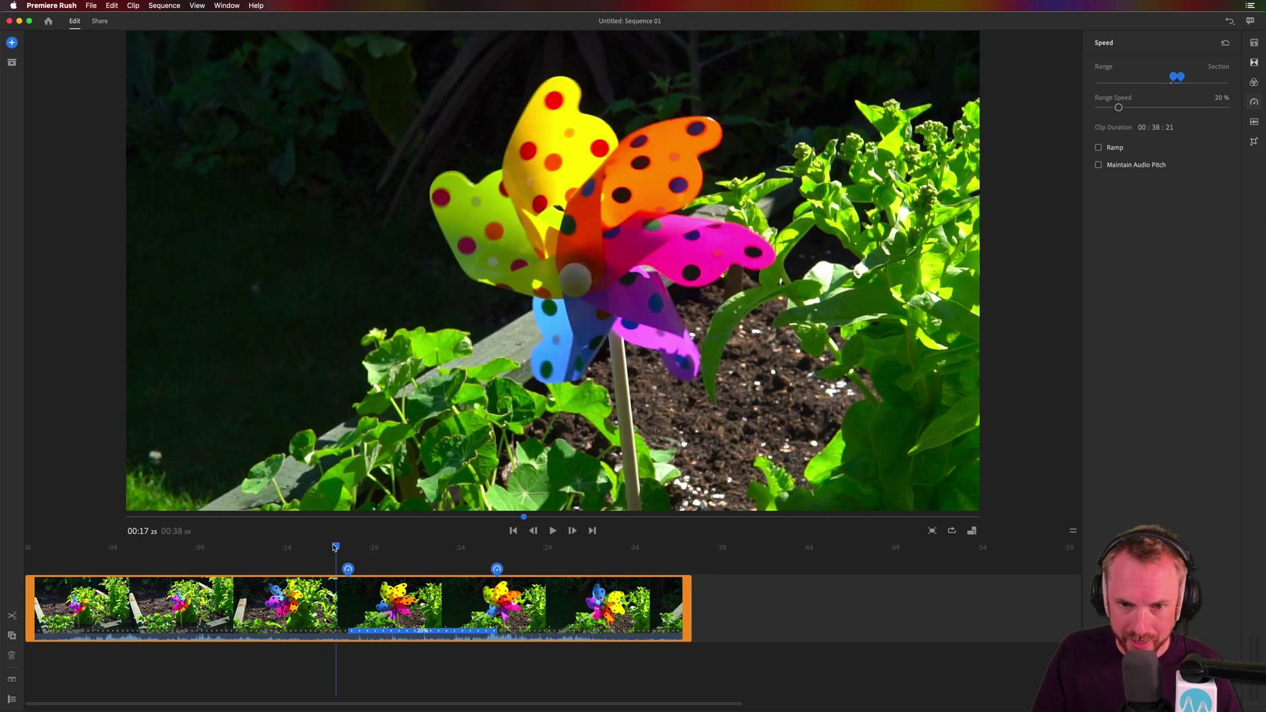
{"action": "key", "text": "space"}
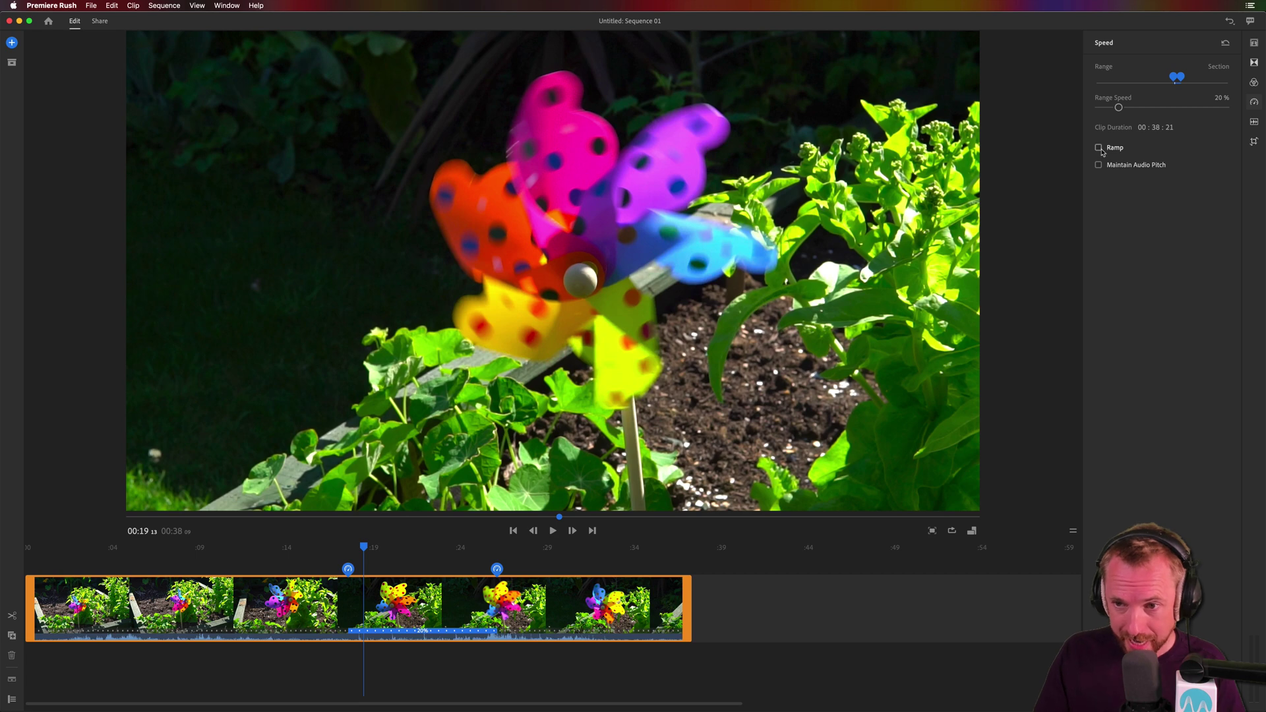
- Enable Ramp on the 20% speed section and preview the gradual transition
{"action": "left_click", "coordinate": [1099, 148]}
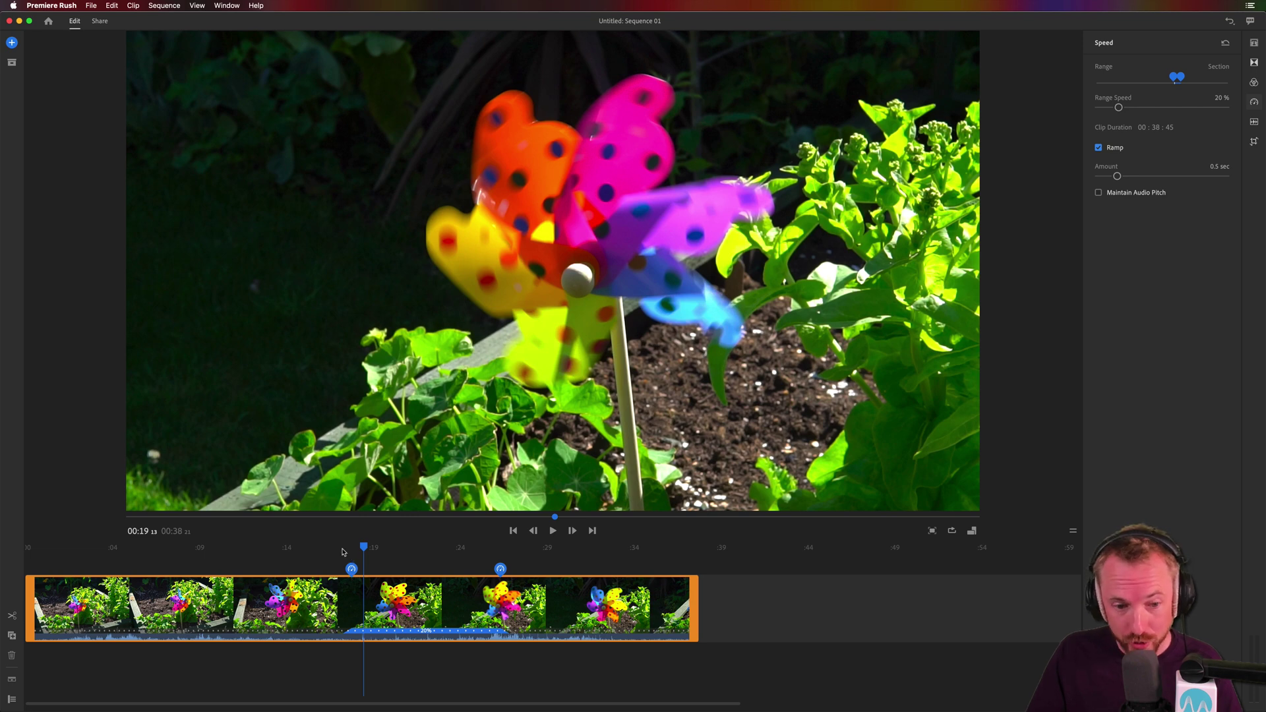
{"action": "left_click", "coordinate": [341, 547]}
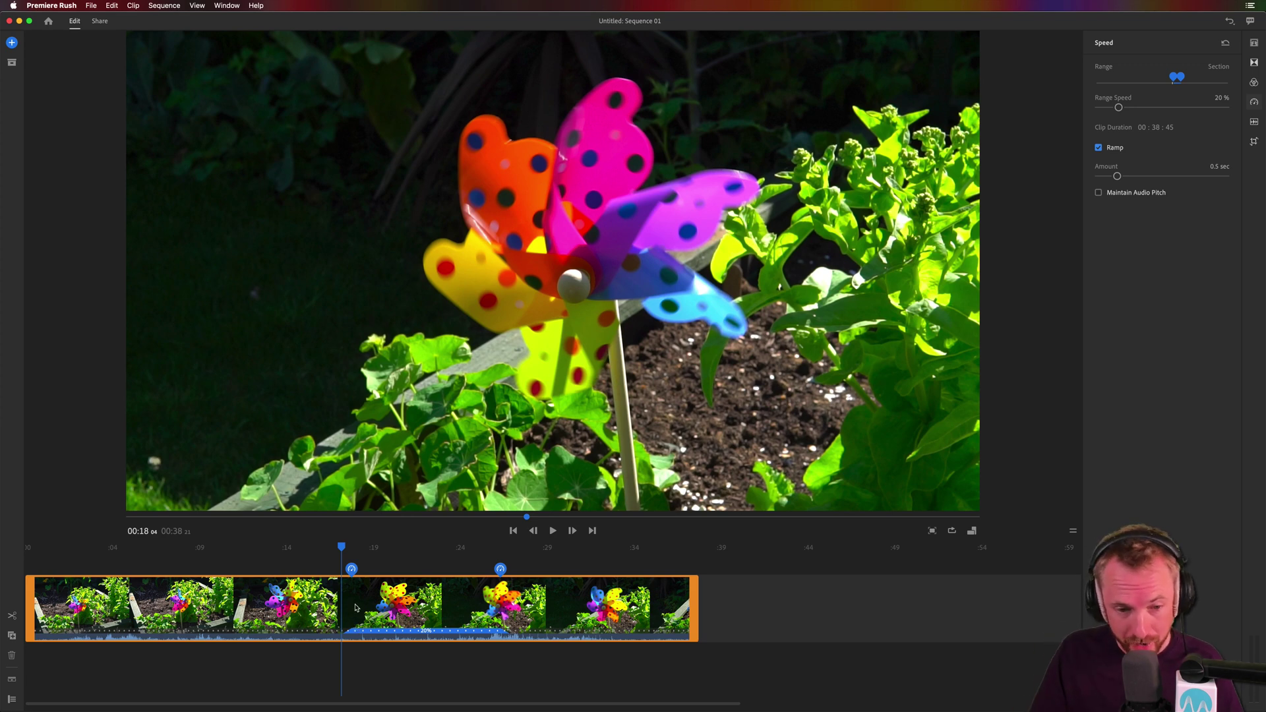
{"action": "key", "text": "space"}
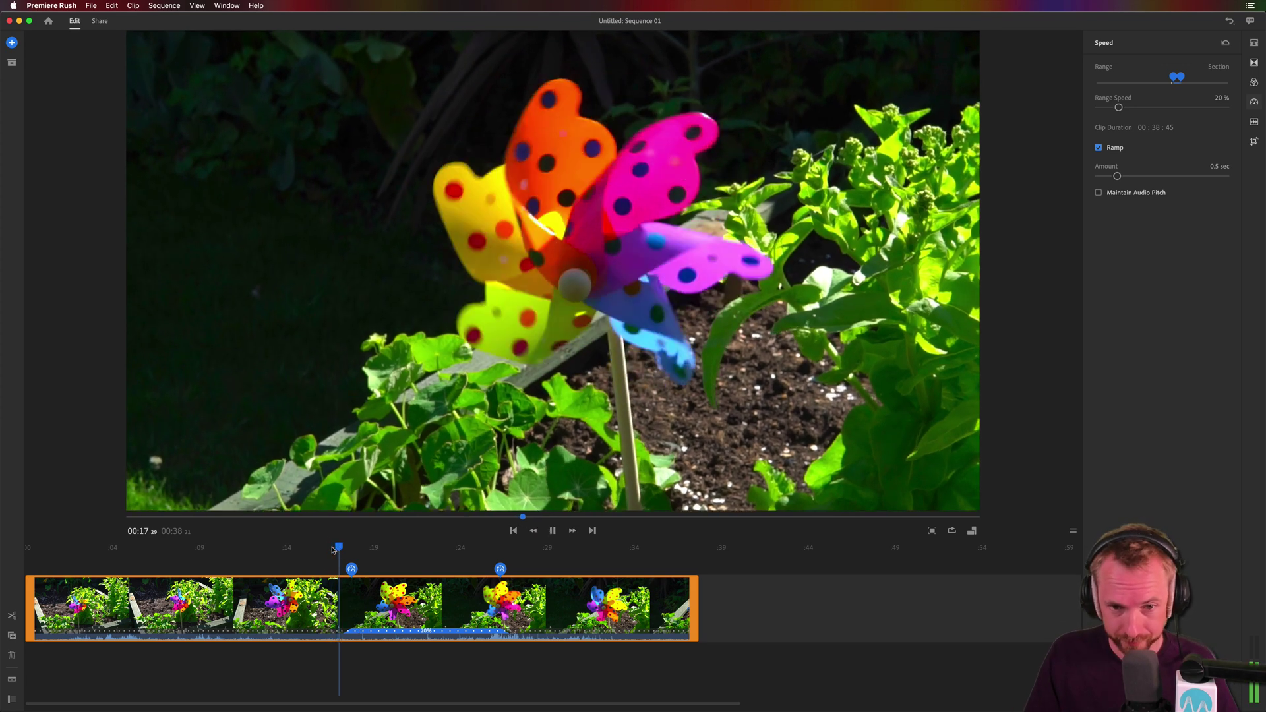
{"action": "key", "text": "space"}
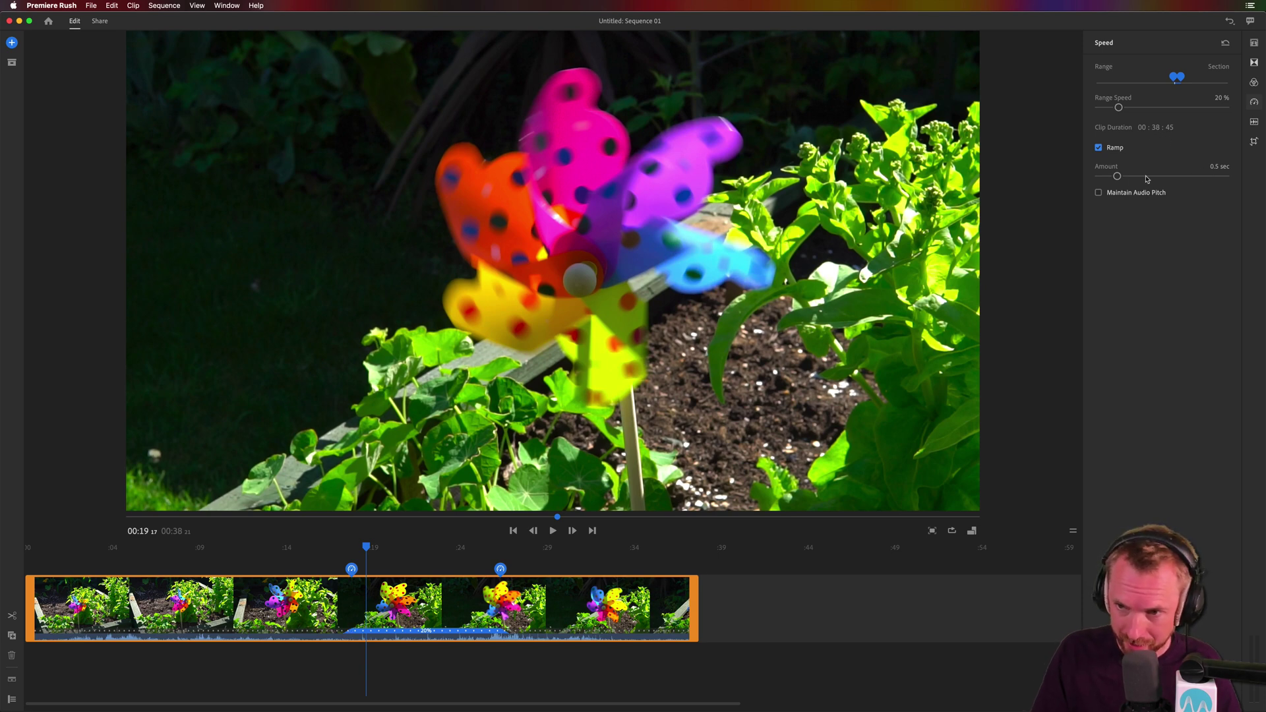
- Set the ramp Amount to 3.0 sec and play it back from 00:16
{"action": "left_click_drag", "start_coordinate": [1118, 177], "coordinate": [1253, 182]}
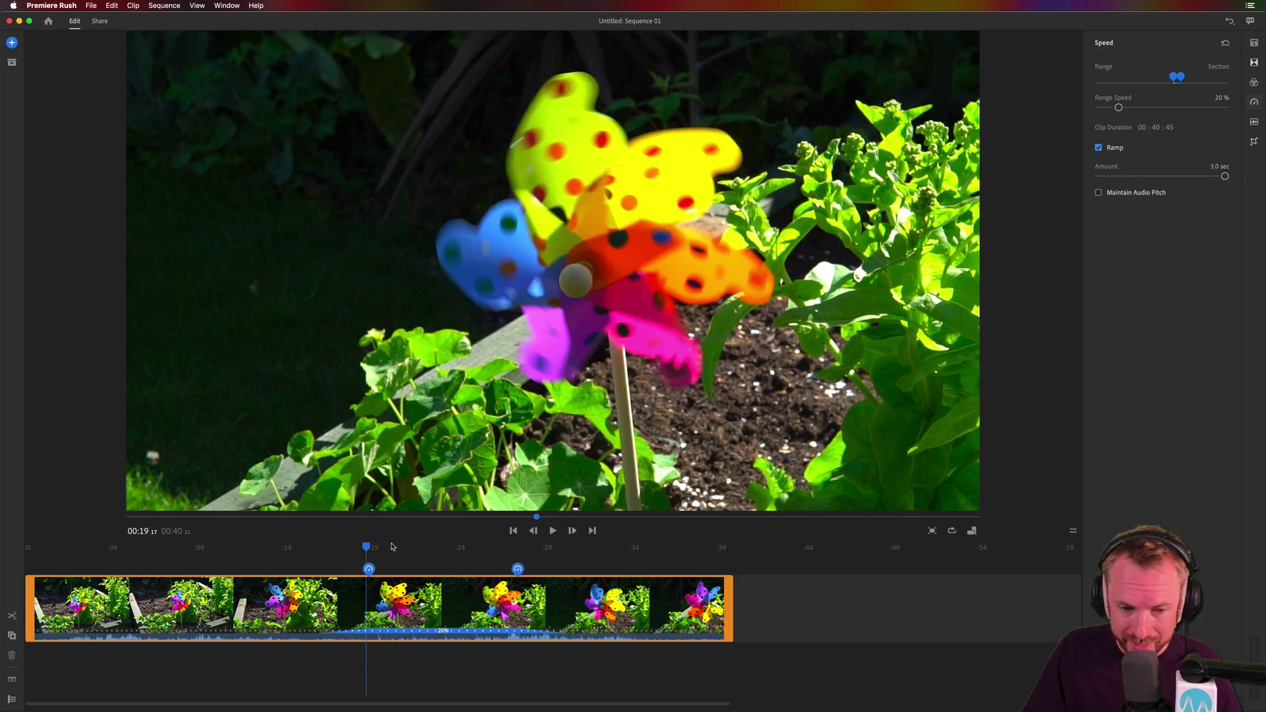
{"action": "left_click", "coordinate": [332, 548]}
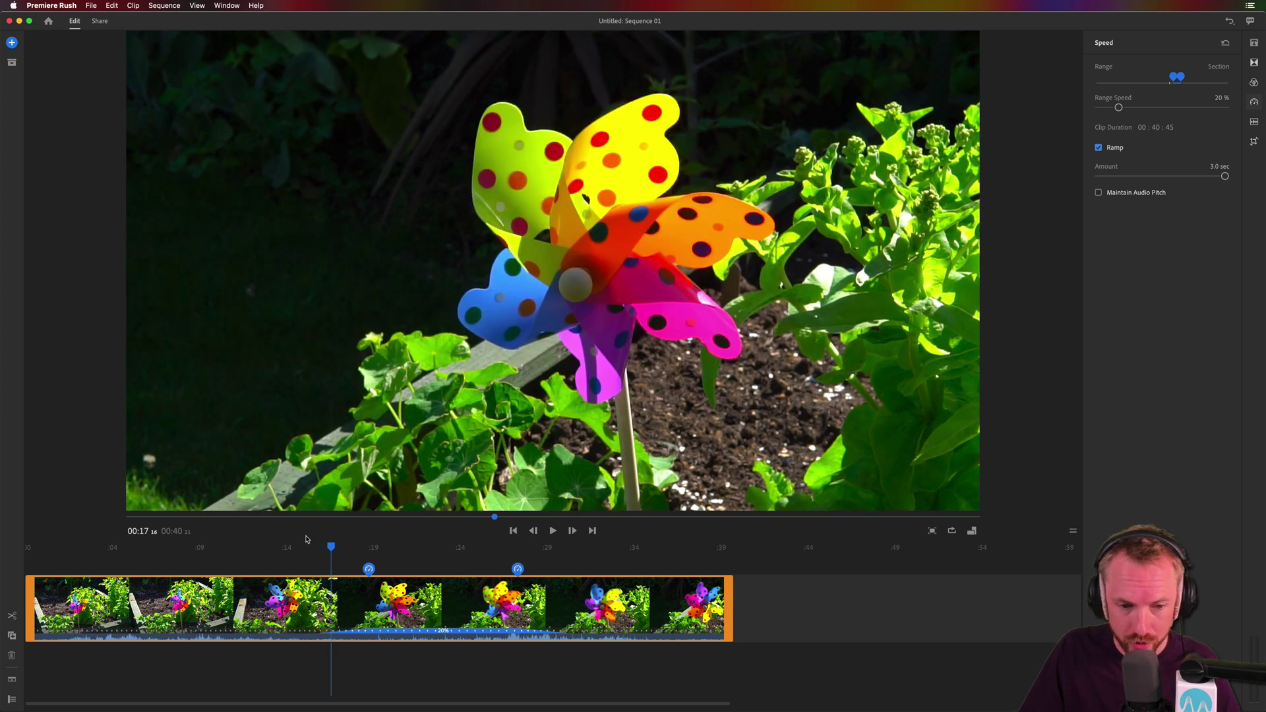
{"action": "left_click", "coordinate": [311, 548]}
{"action": "key", "text": "space"}
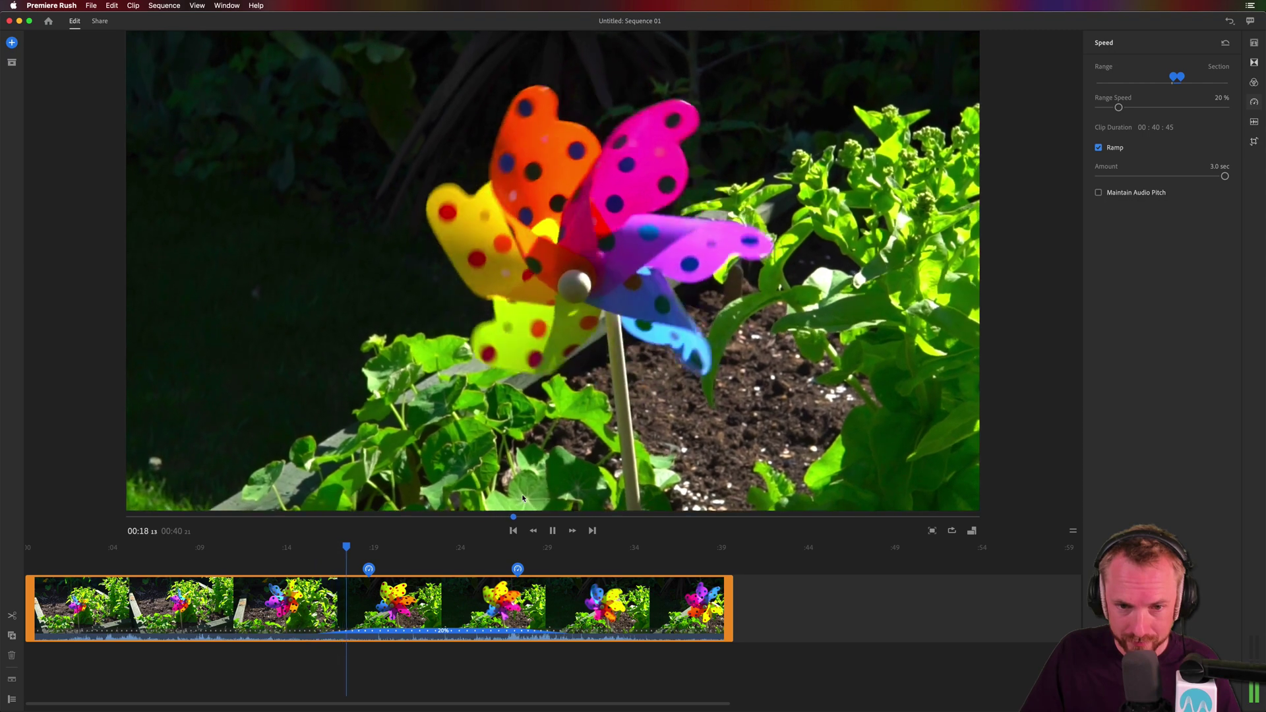
{"action": "key", "text": "space"}
- Move the section's start later and widen the 20% range, lengthening the clip to 00:49:17
{"action": "left_click_drag", "start_coordinate": [369, 570], "coordinate": [390, 569]}
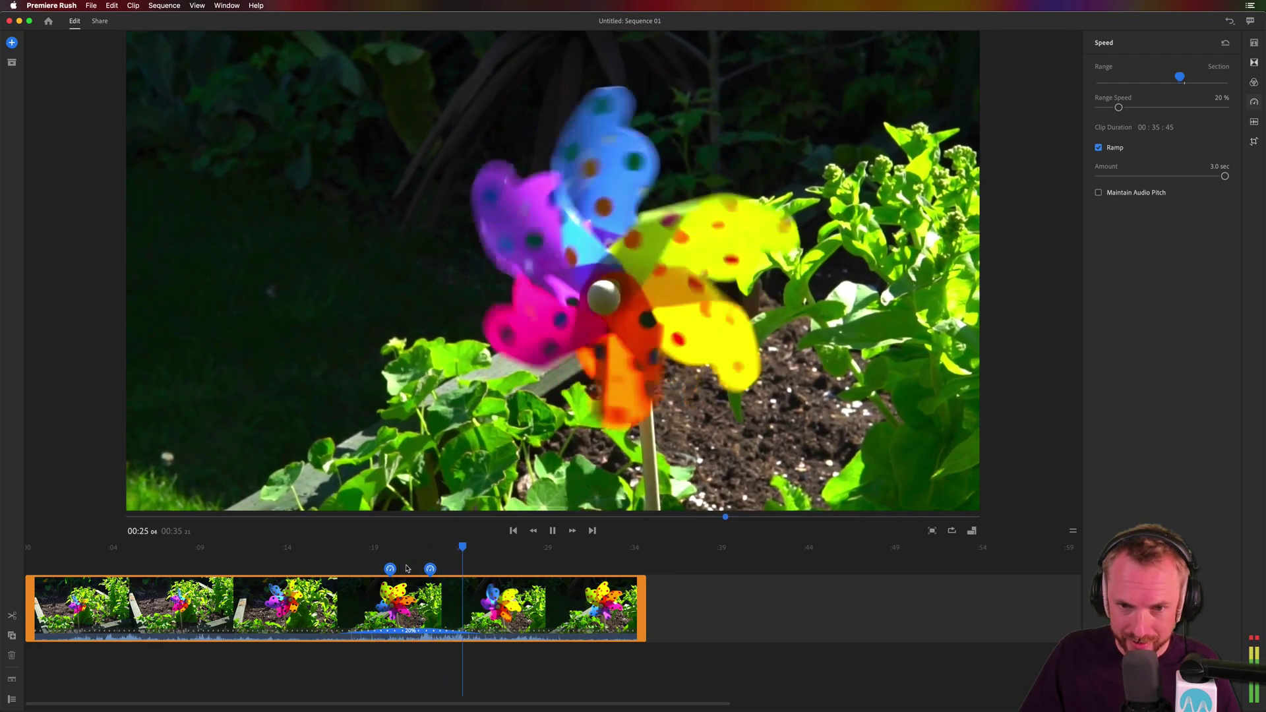
{"action": "key", "text": "space"}
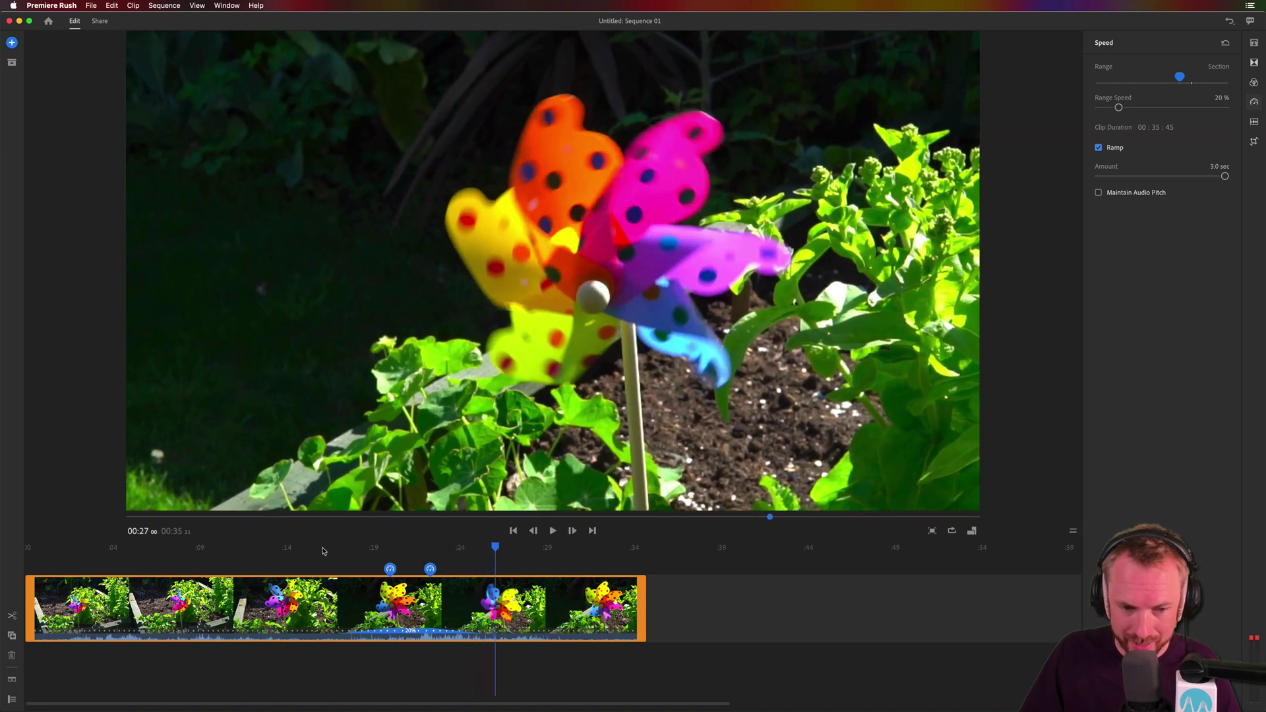
{"action": "left_click", "coordinate": [322, 550]}
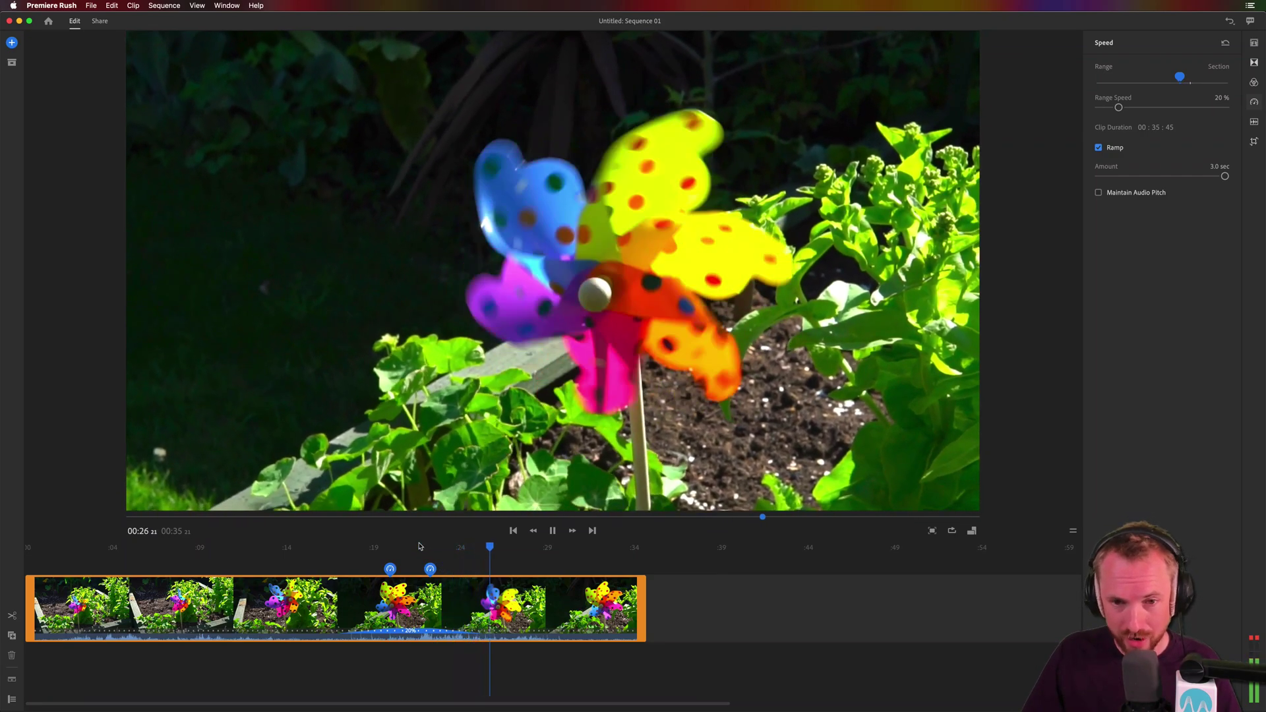
{"action": "key", "text": "space"}
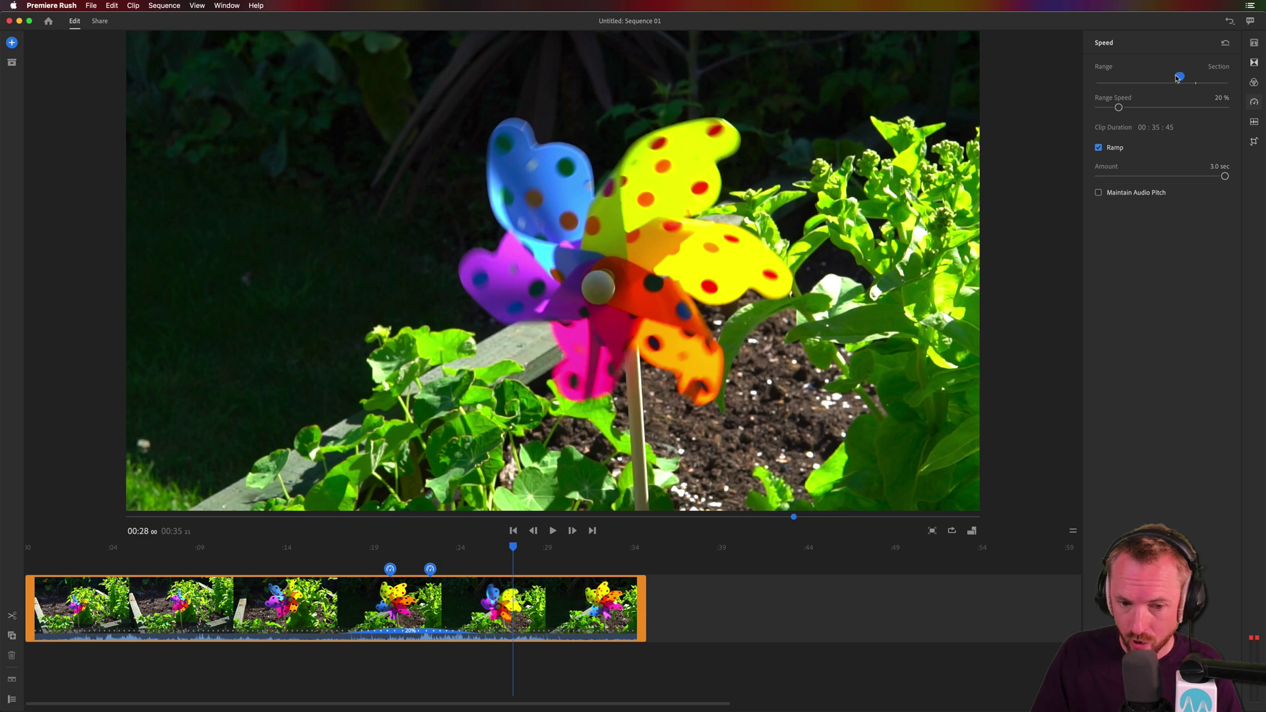
{"action": "left_click_drag", "start_coordinate": [1177, 78], "coordinate": [1165, 78]}
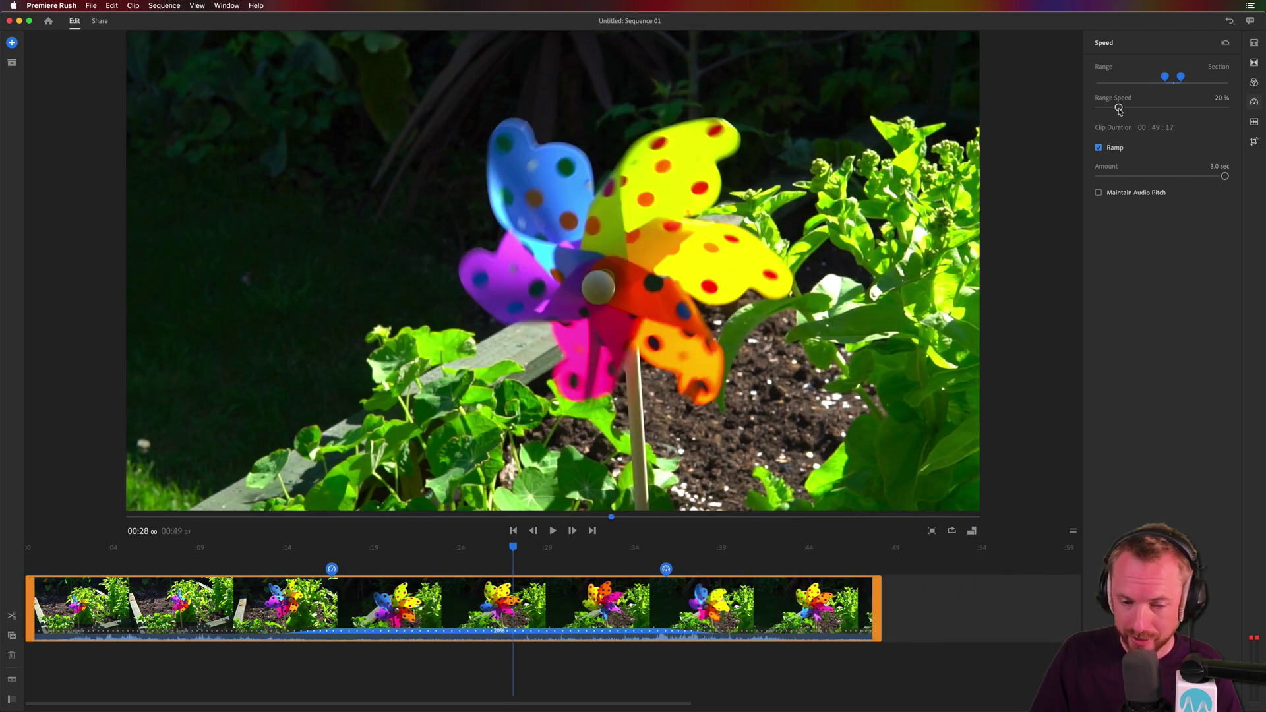
- Raise the section's Range Speed from 20% to 275% and preview it from 00:12
{"action": "left_click_drag", "start_coordinate": [1119, 109], "coordinate": [1190, 109]}
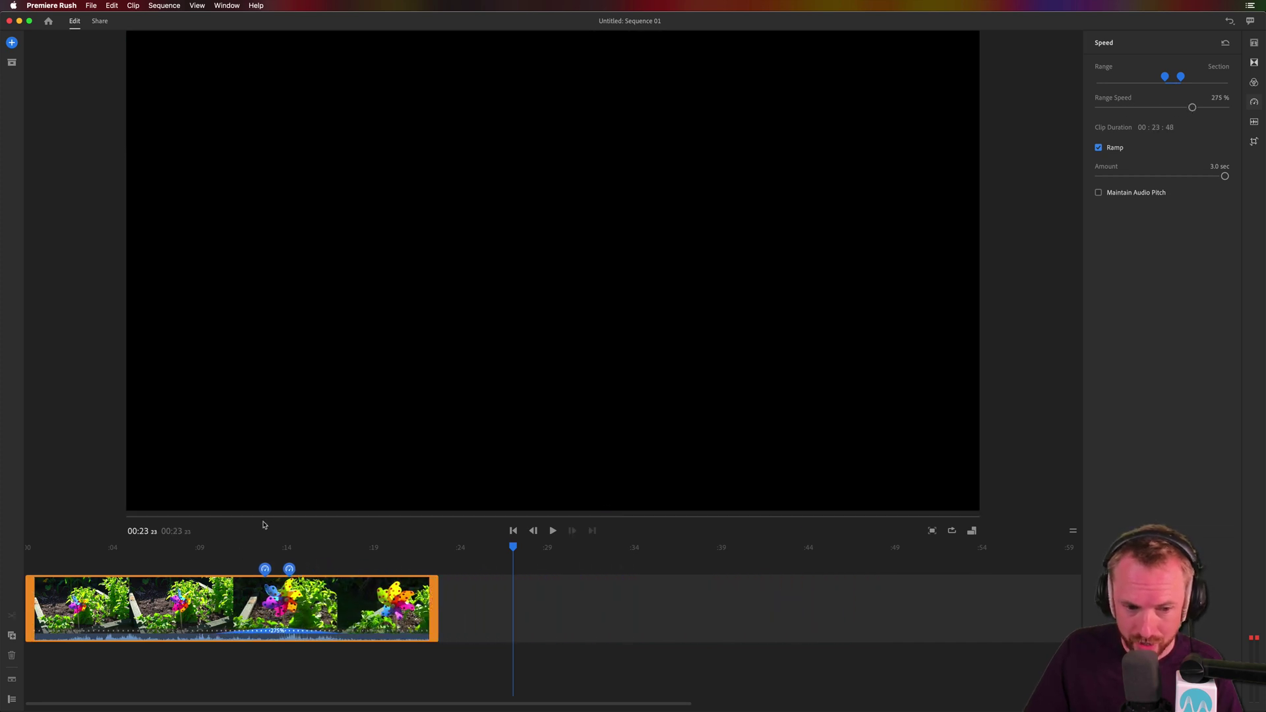
{"action": "left_click", "coordinate": [248, 548]}
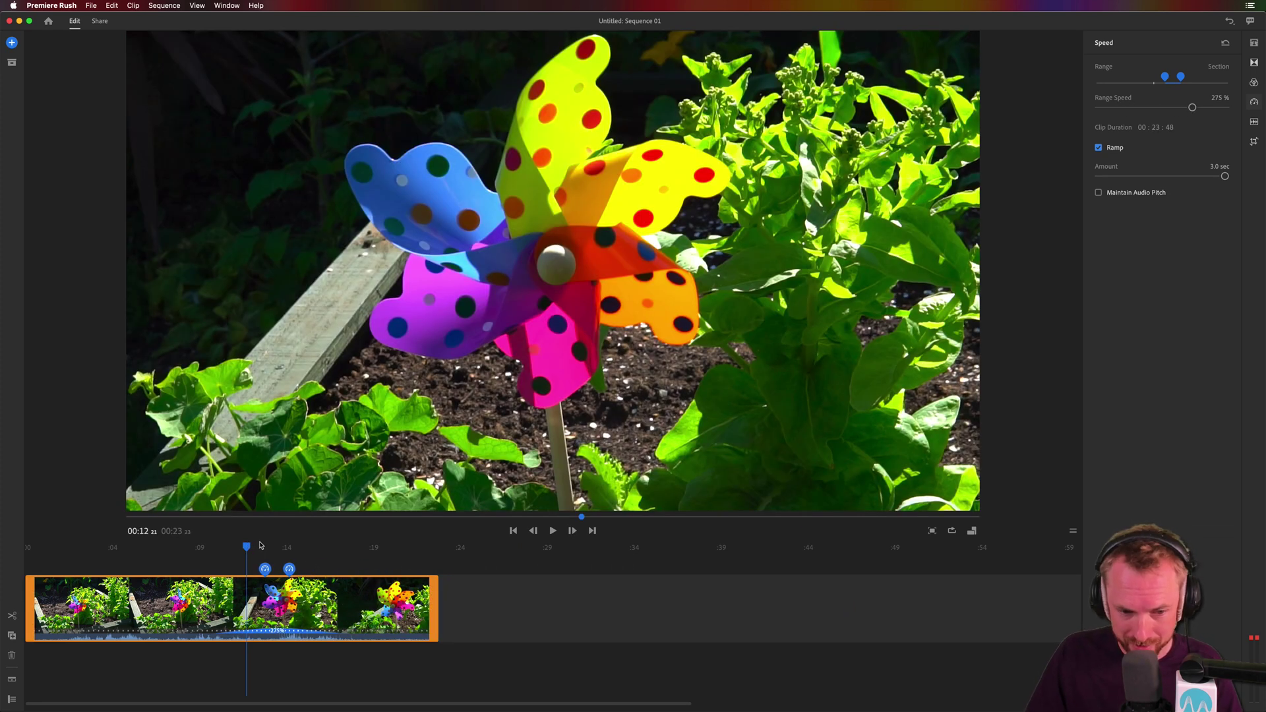
{"action": "key", "text": "space"}
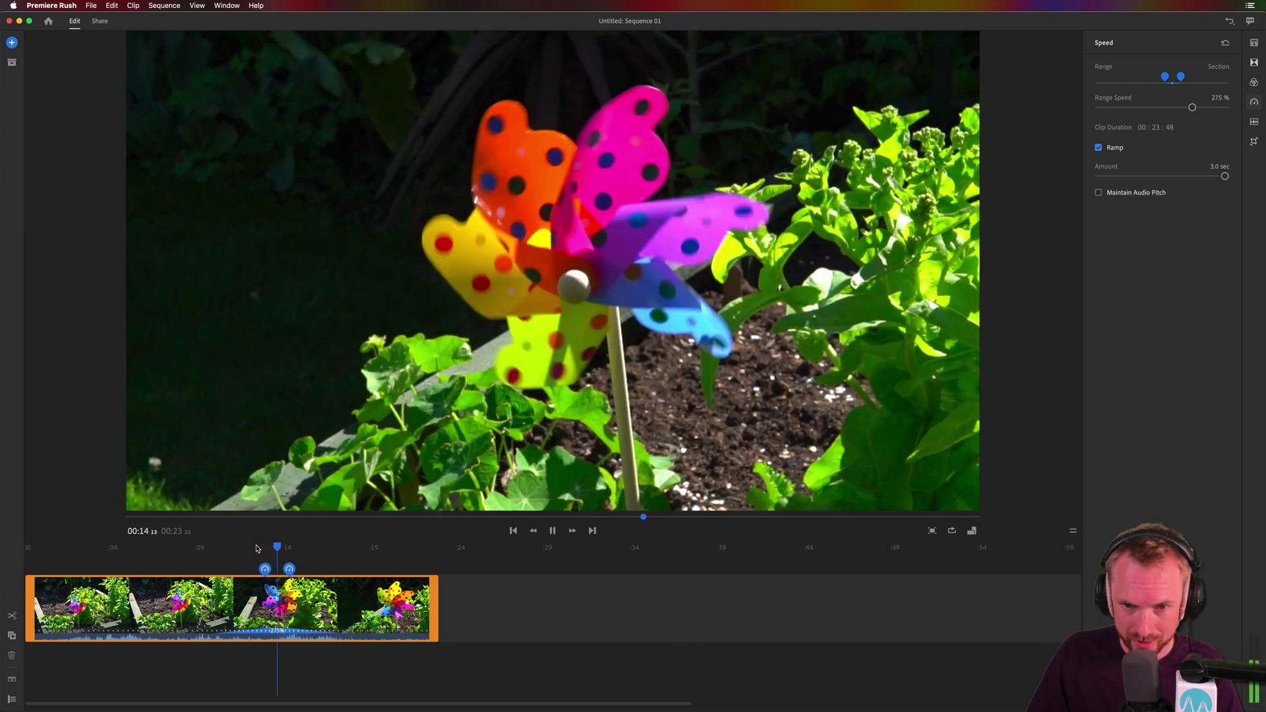
{"action": "key", "text": "space"}
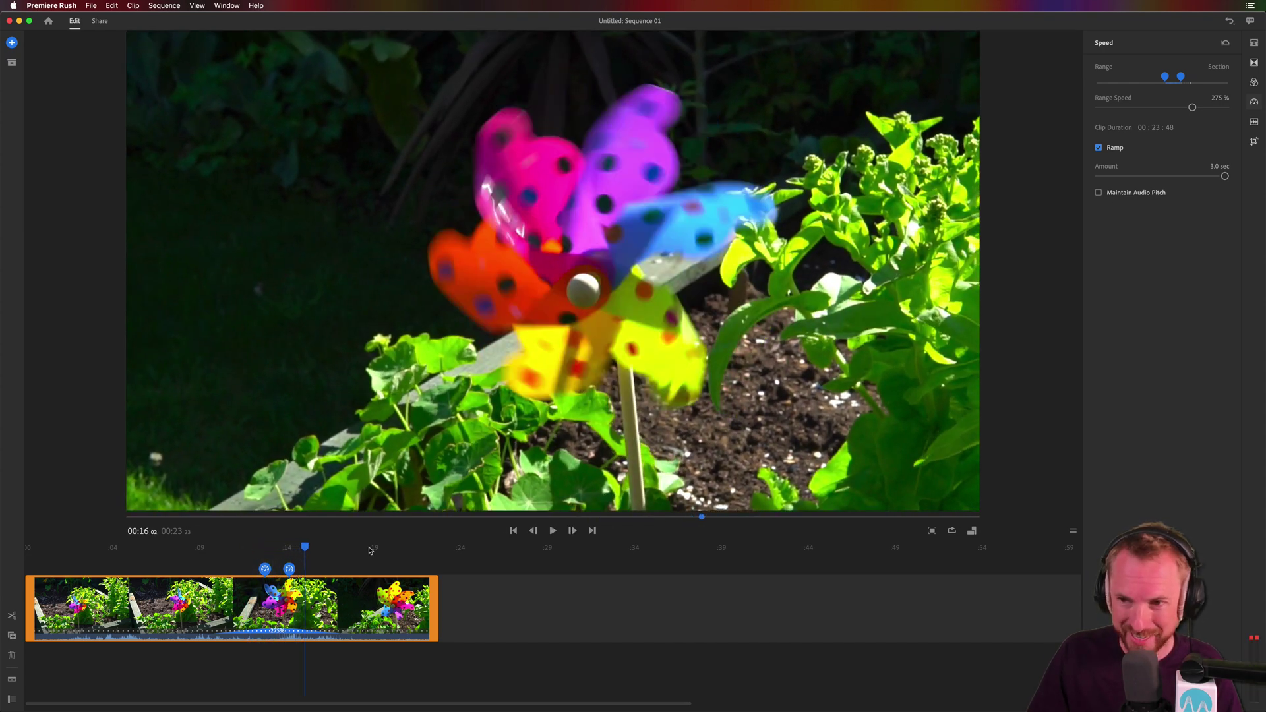